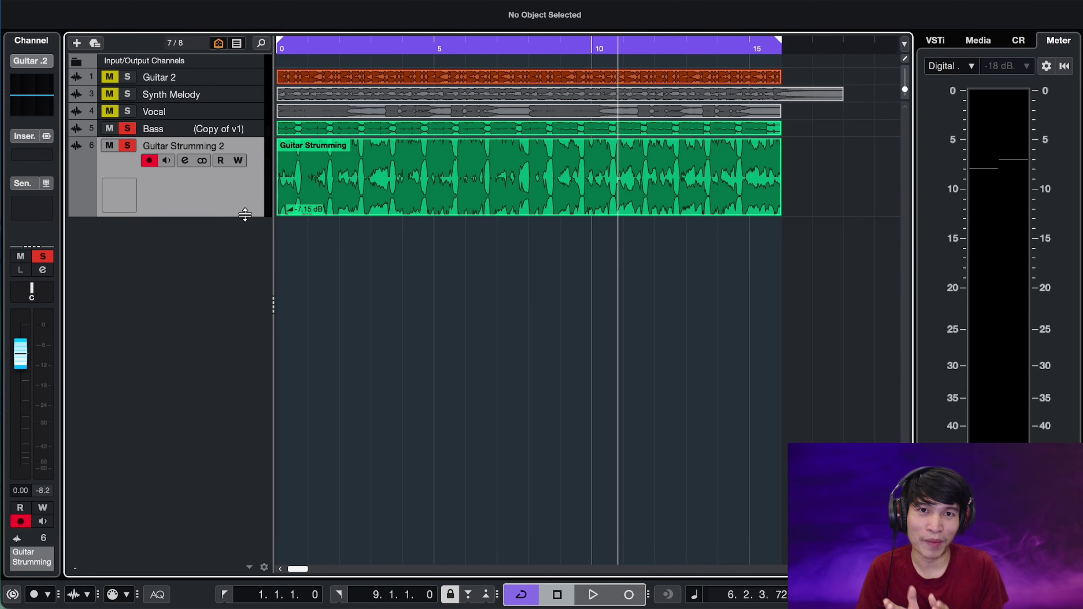
pyautogui.press('h')
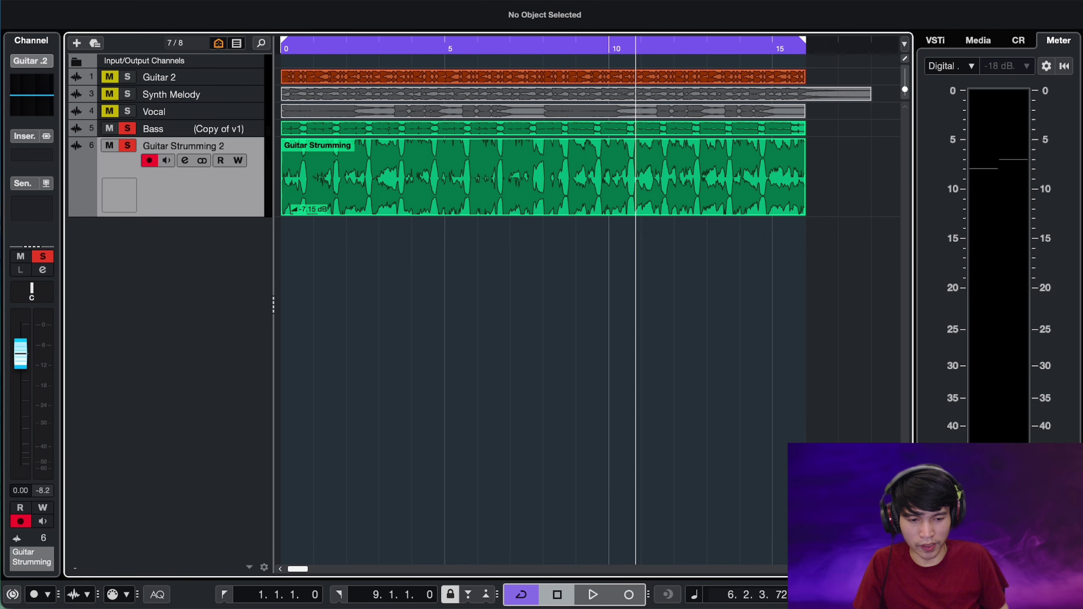
pyautogui.press('alt+super+l')
pyautogui.press('alt+super+l')
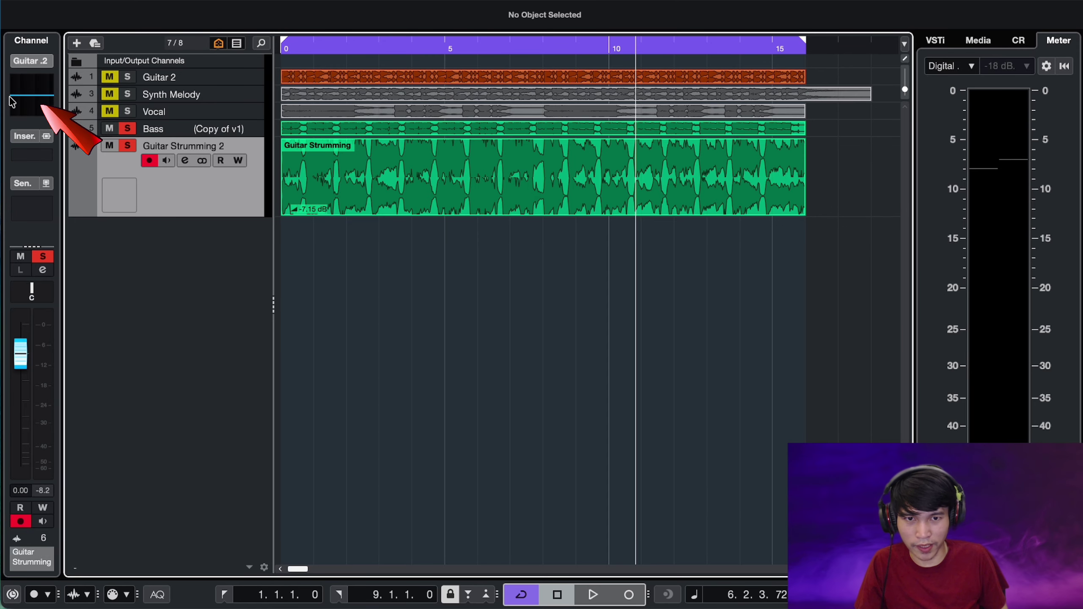
# - In Guitar Strumming 2's EQ curve, try bands at about 121 Hz, 394 Hz (2.4 dB) and 552 Hz (-6.3 dB), and switch them off
pyautogui.click(39, 103)
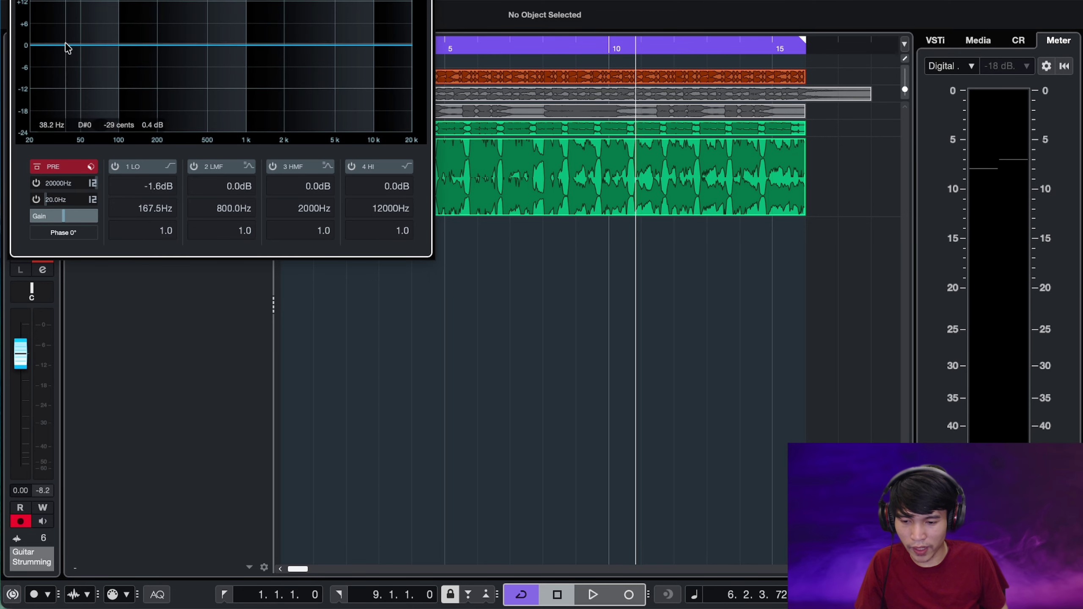
pyautogui.moveTo(67, 46); pyautogui.dragTo(129, 47)
pyautogui.click(260, 43)
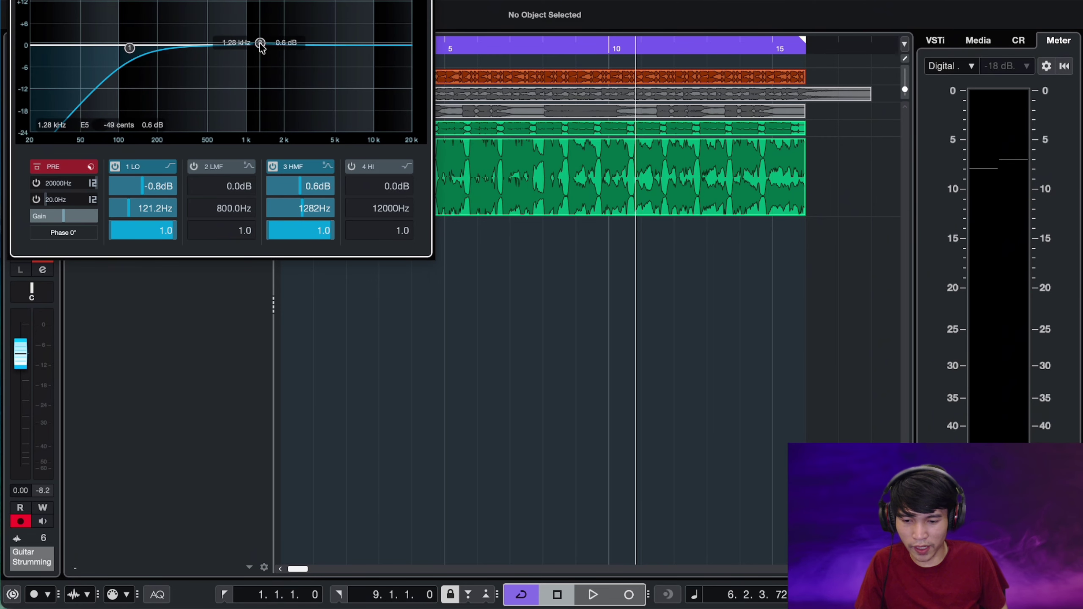
pyautogui.moveTo(260, 43); pyautogui.dragTo(213, 68)
pyautogui.click(175, 28)
pyautogui.moveTo(175, 28); pyautogui.dragTo(195, 36)
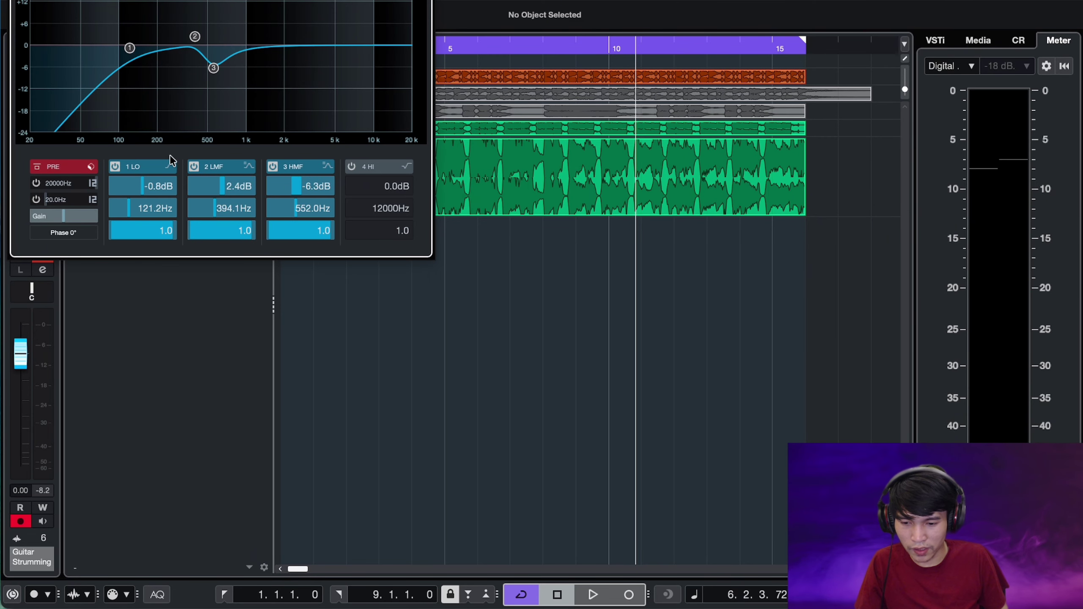
pyautogui.click(115, 166)
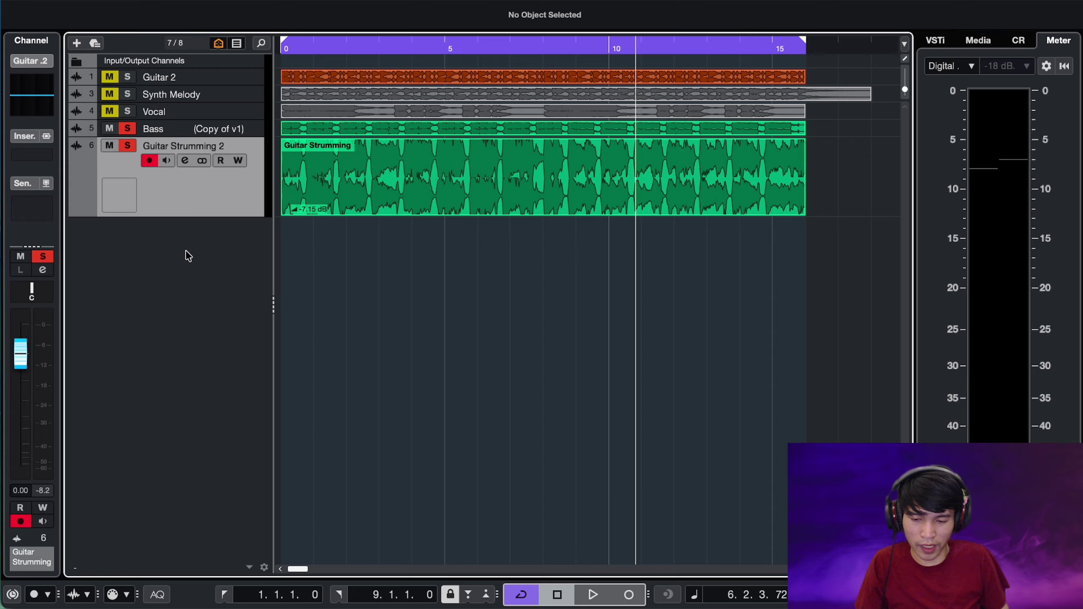
# - In Guitar Strumming 2's channel strip EQ, try a low-mid cut of about 1.7 dB at 435 Hz
pyautogui.click(184, 160)
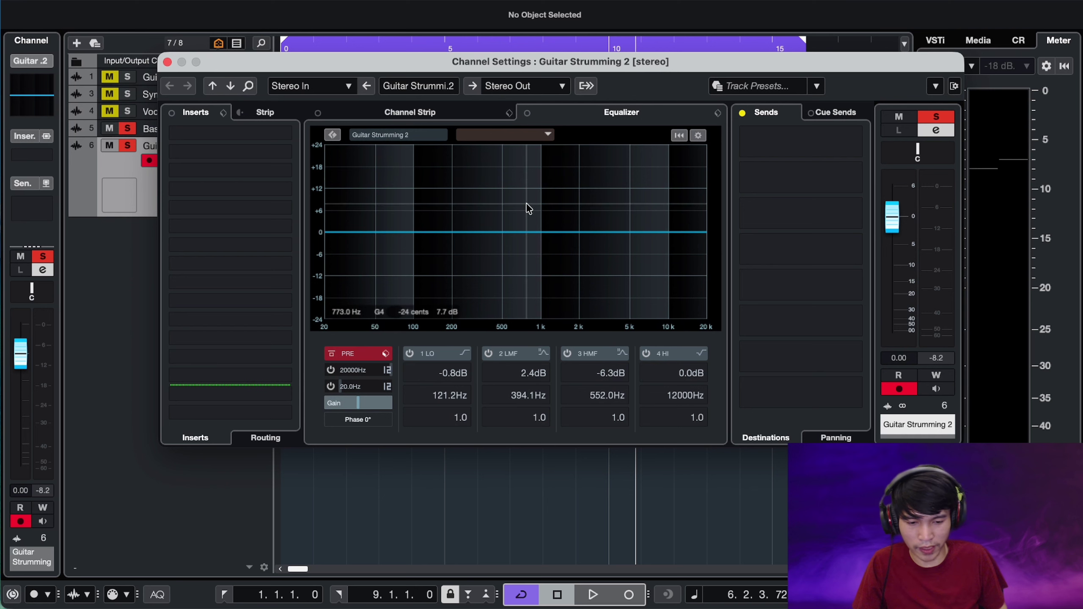
pyautogui.click(435, 113)
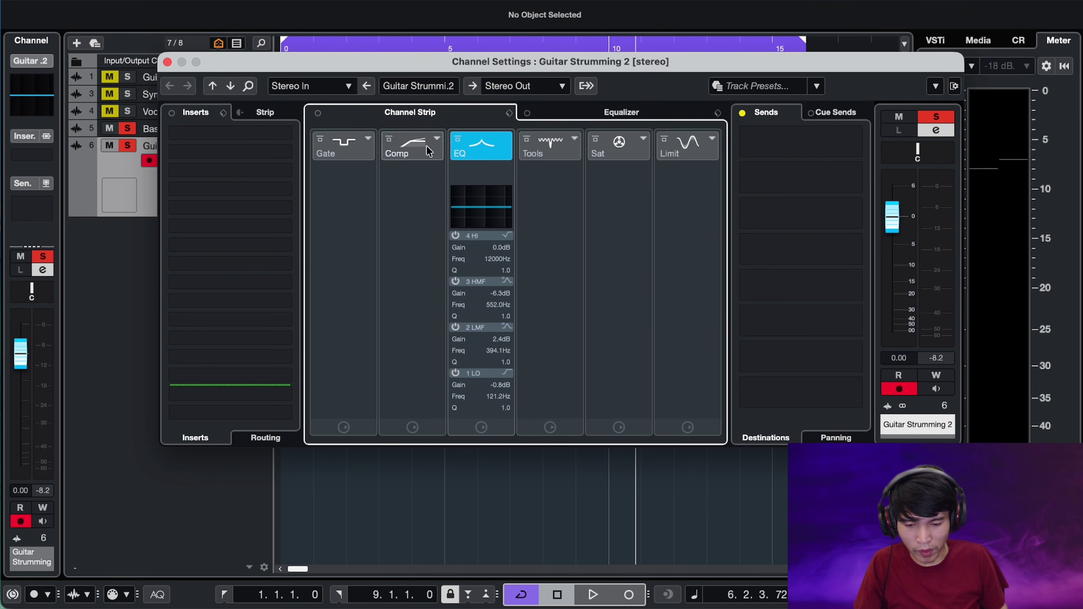
pyautogui.moveTo(478, 203); pyautogui.dragTo(478, 211)
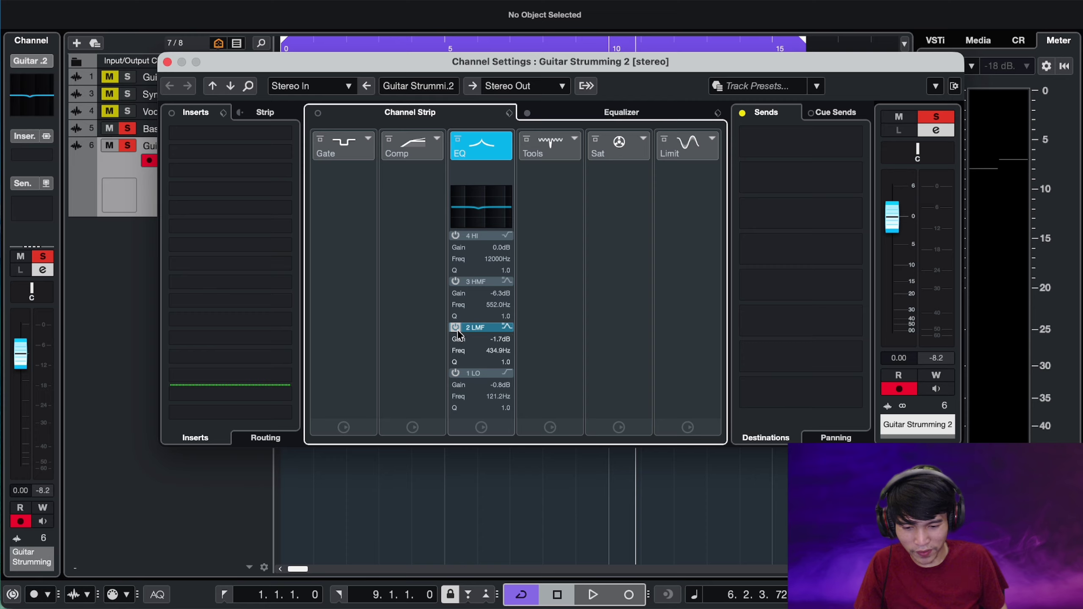
# - In the channel's full equalizer, try a low band at about 129 Hz and -3.1 dB, switch it off, and close the channel settings
pyautogui.click(621, 114)
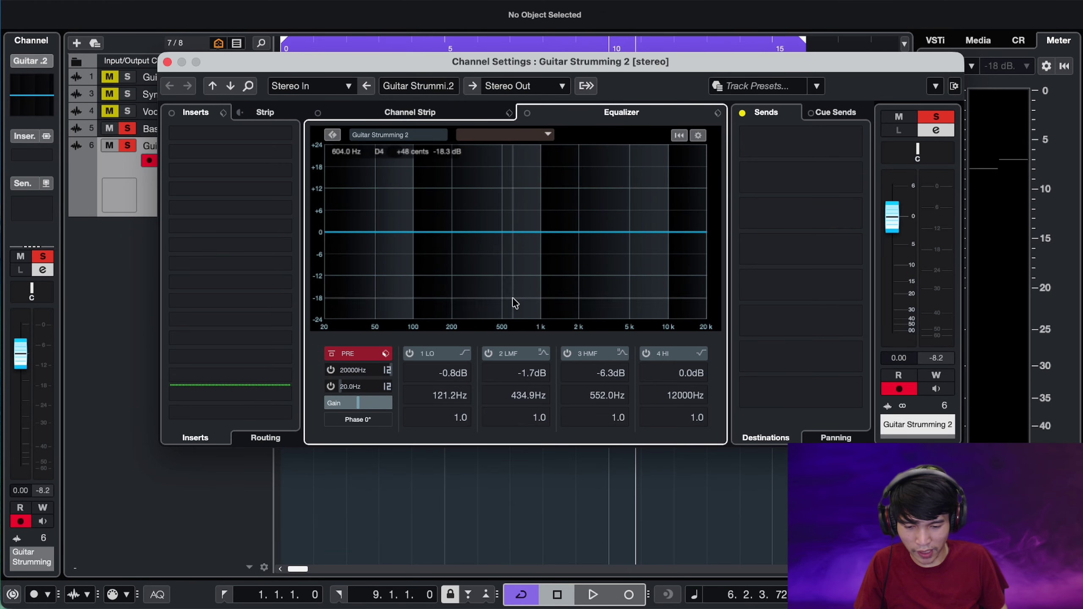
pyautogui.doubleClick(427, 243)
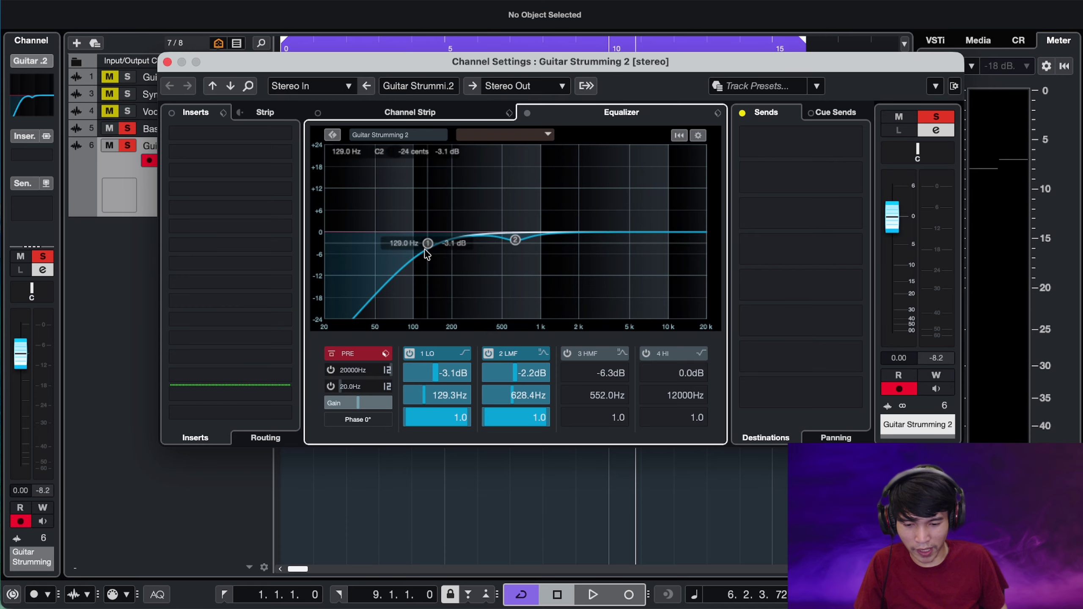
pyautogui.click(409, 354)
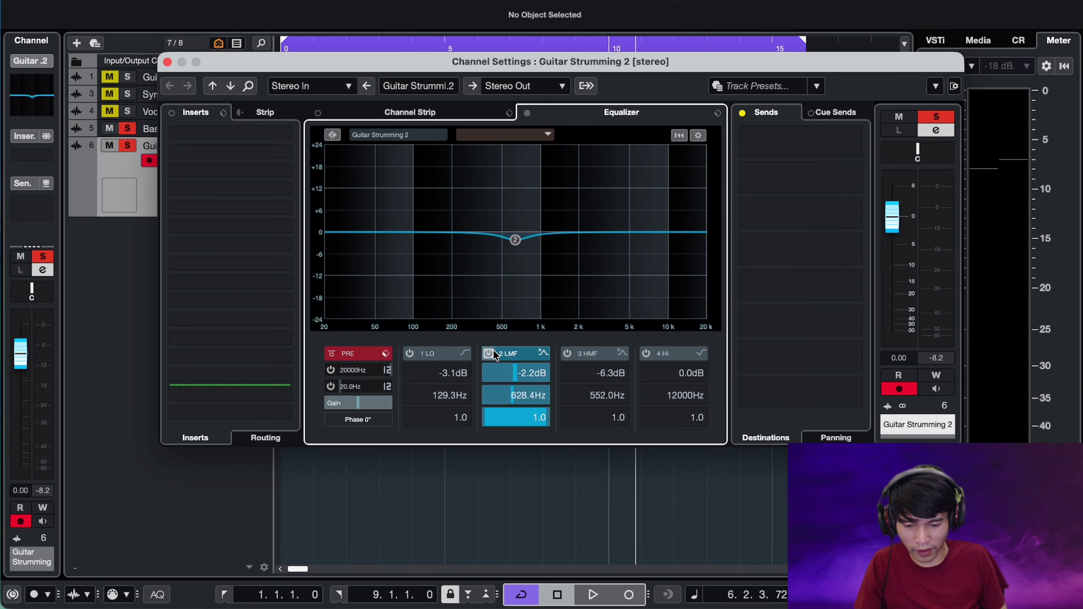
pyautogui.press('super+w')
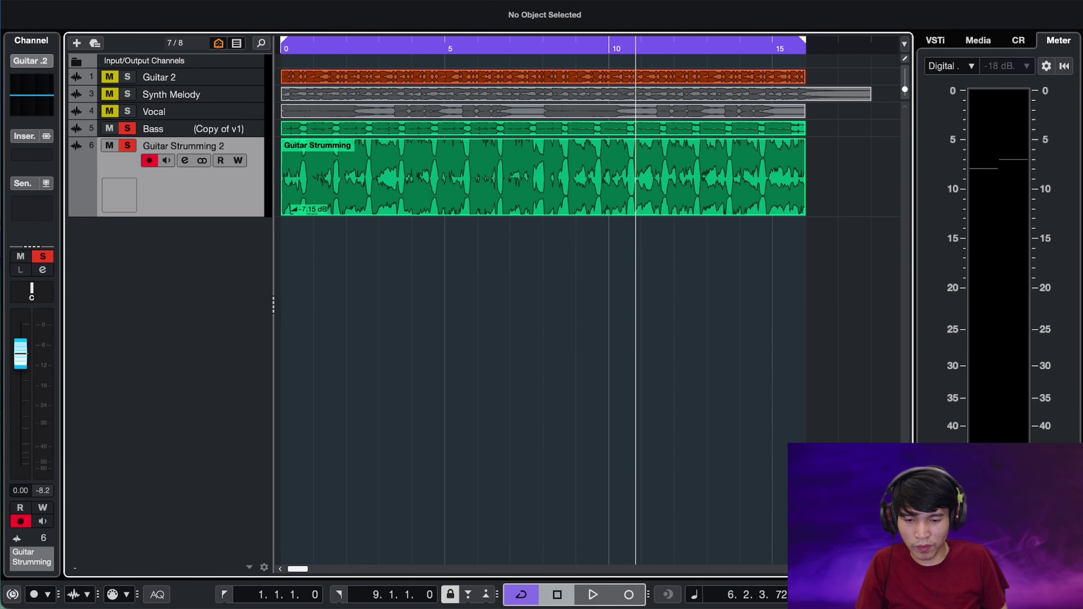
# - Open the MixConsole and locate the Guitar Strumming 2 channel's EQ curve
pyautogui.click(443, 0)
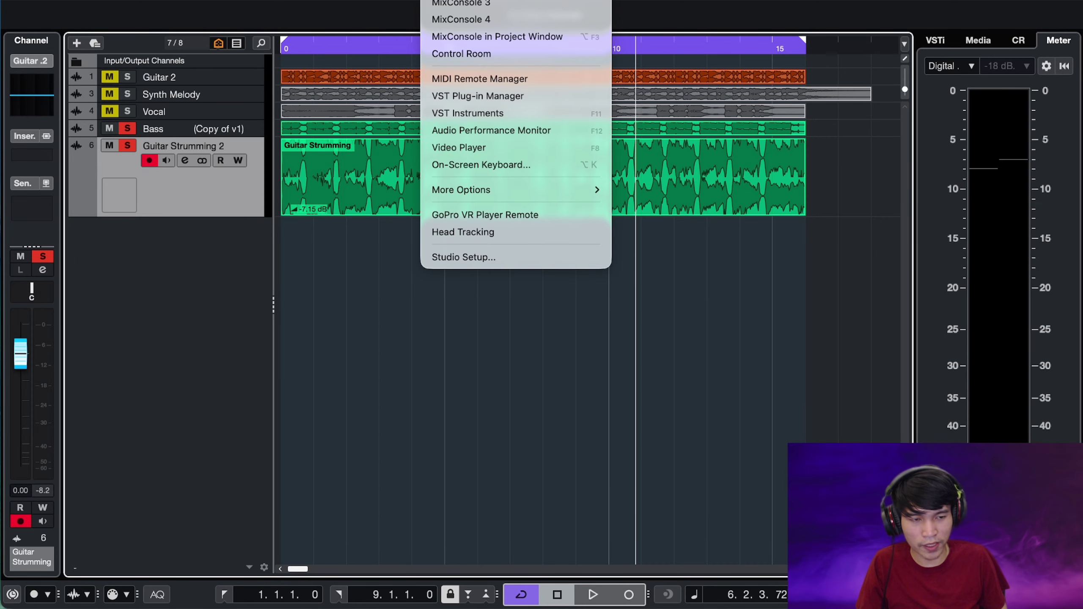
pyautogui.press('Escape')
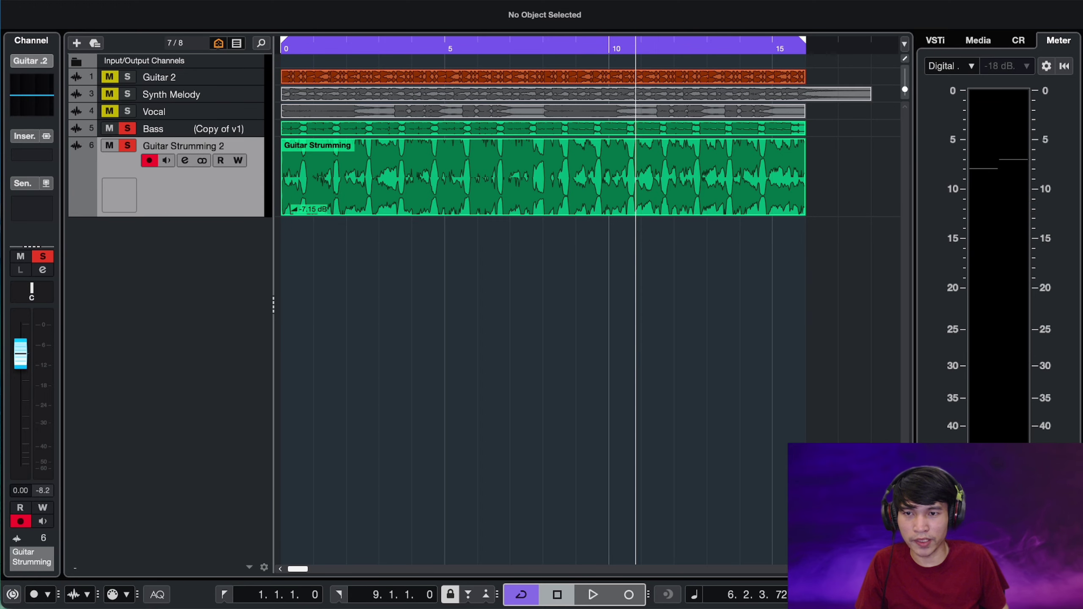
pyautogui.press('F3')
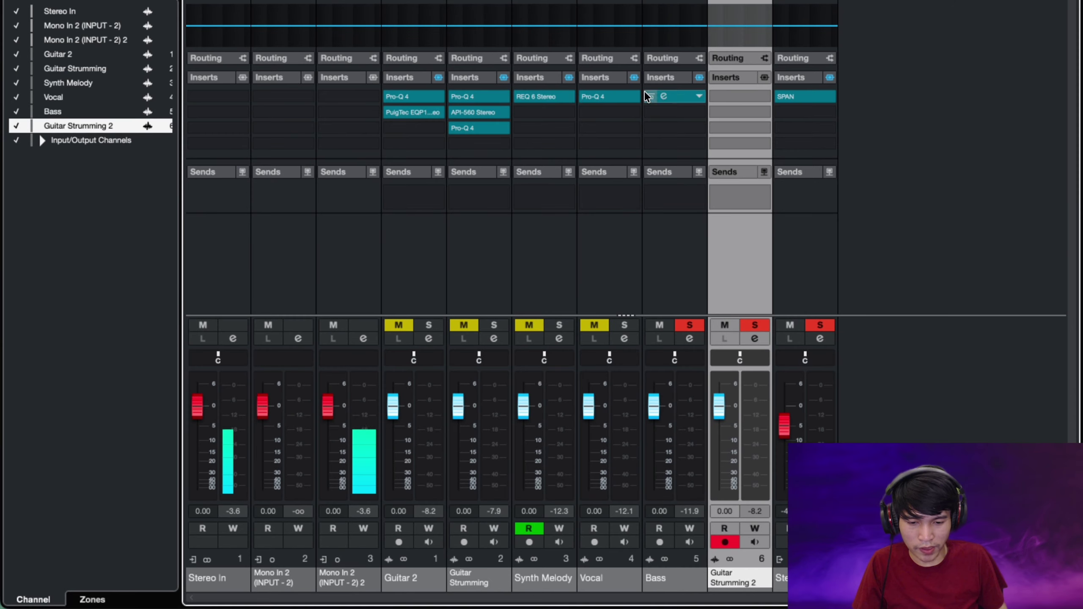
pyautogui.click(645, 97)
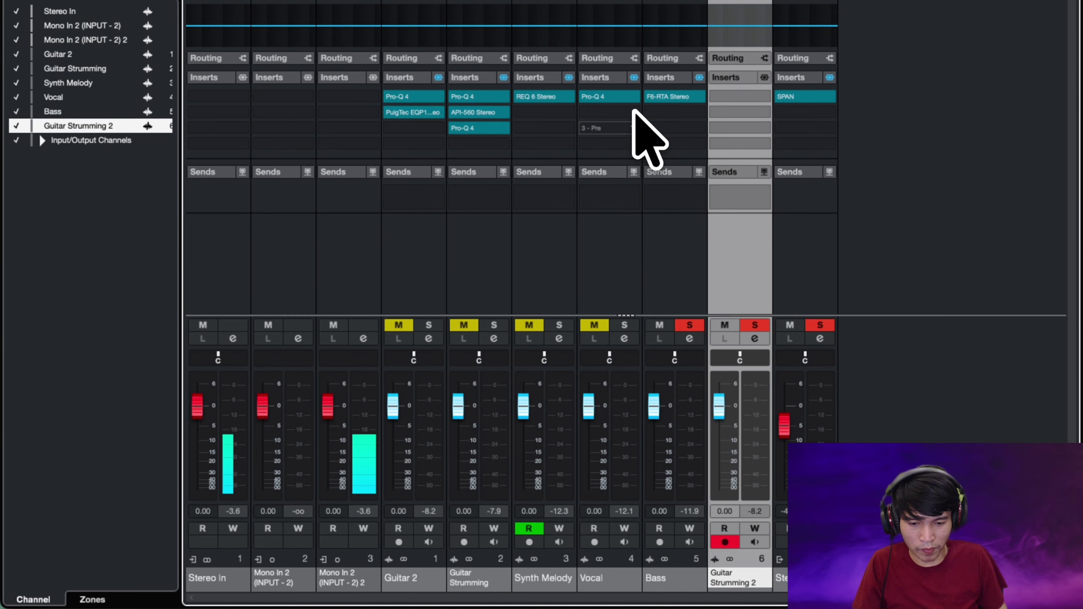
pyautogui.click(733, 25)
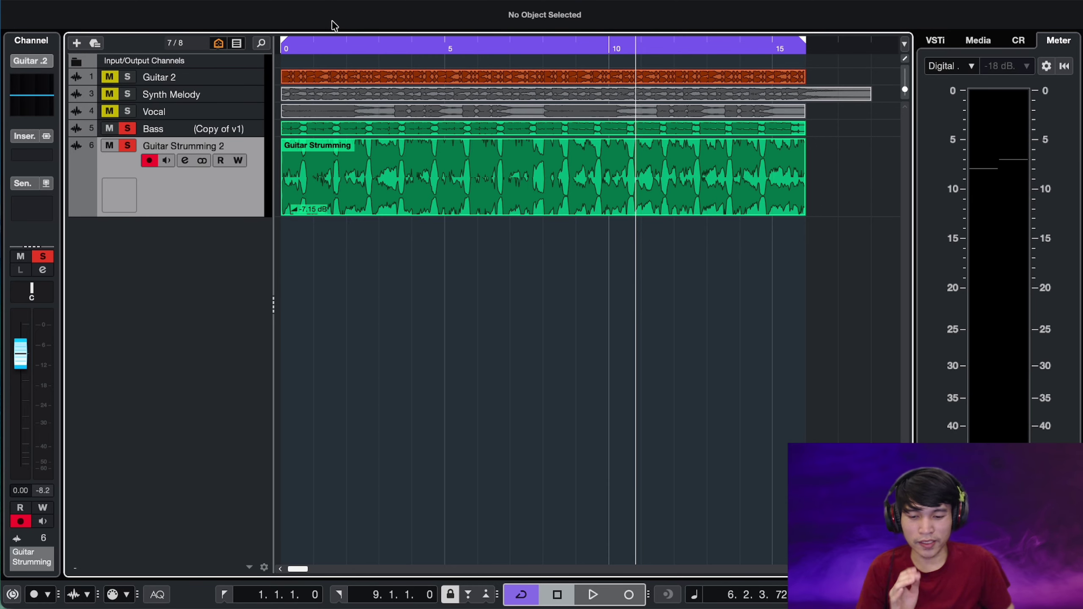
# - Open the channel settings of the Guitar Strumming 2 track and enable the equalizer's low band
pyautogui.click(184, 162)
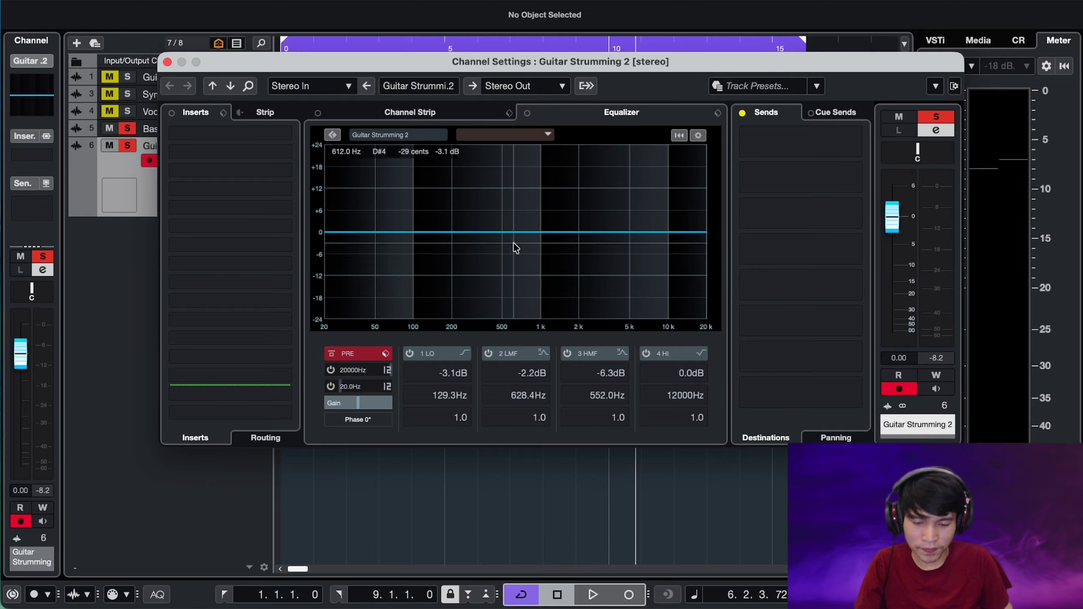
pyautogui.moveTo(377, 65); pyautogui.dragTo(411, 129)
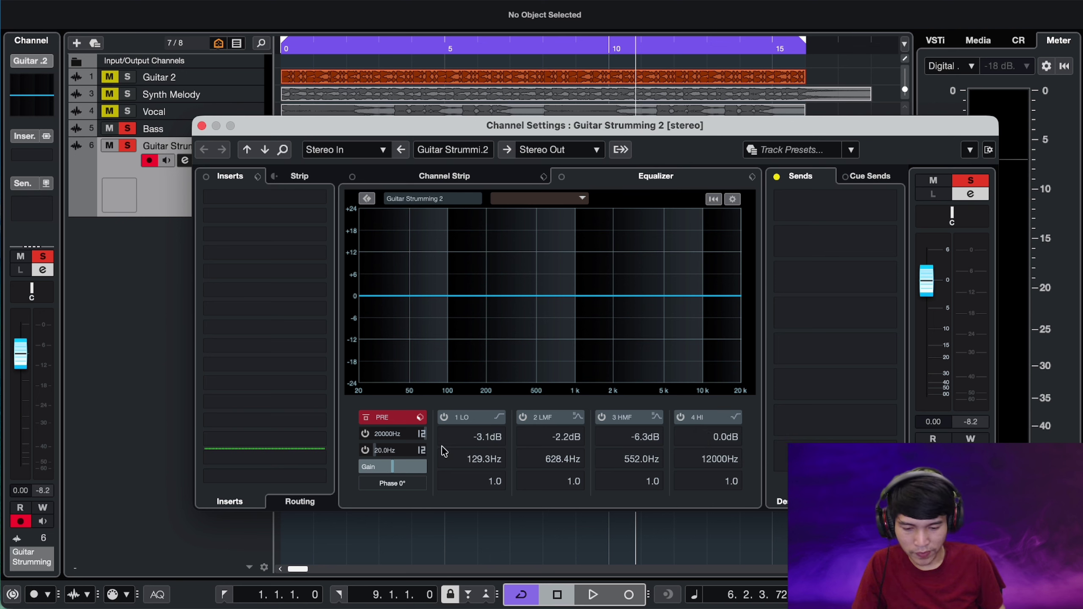
pyautogui.click(446, 420)
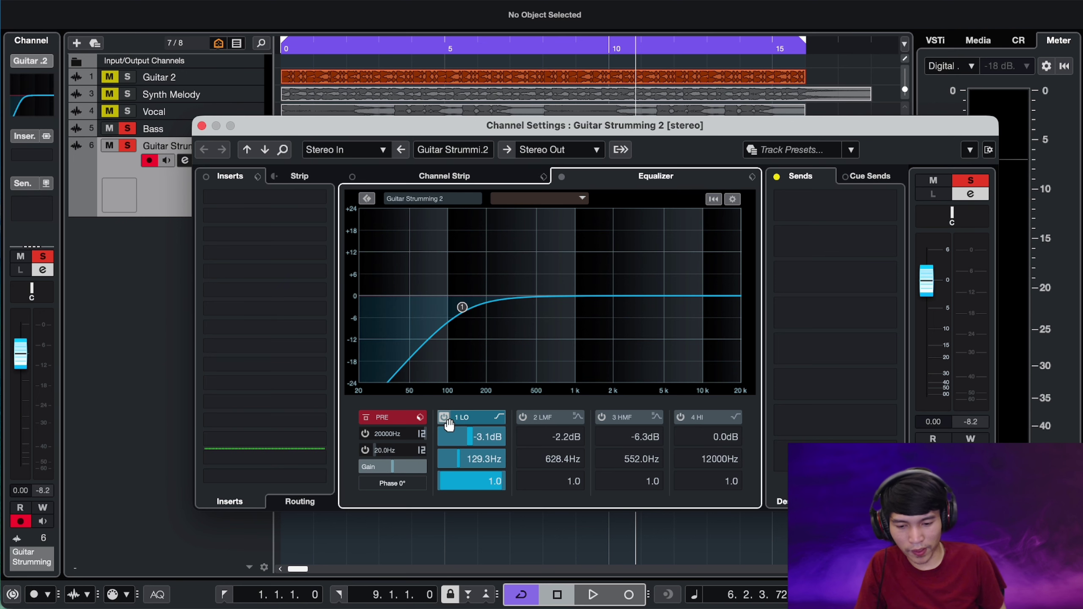
# - Try Low Shelf I on the low band, move it to about 157 Hz and -16.3 dB, and set its type to High Pass I
pyautogui.click(500, 417)
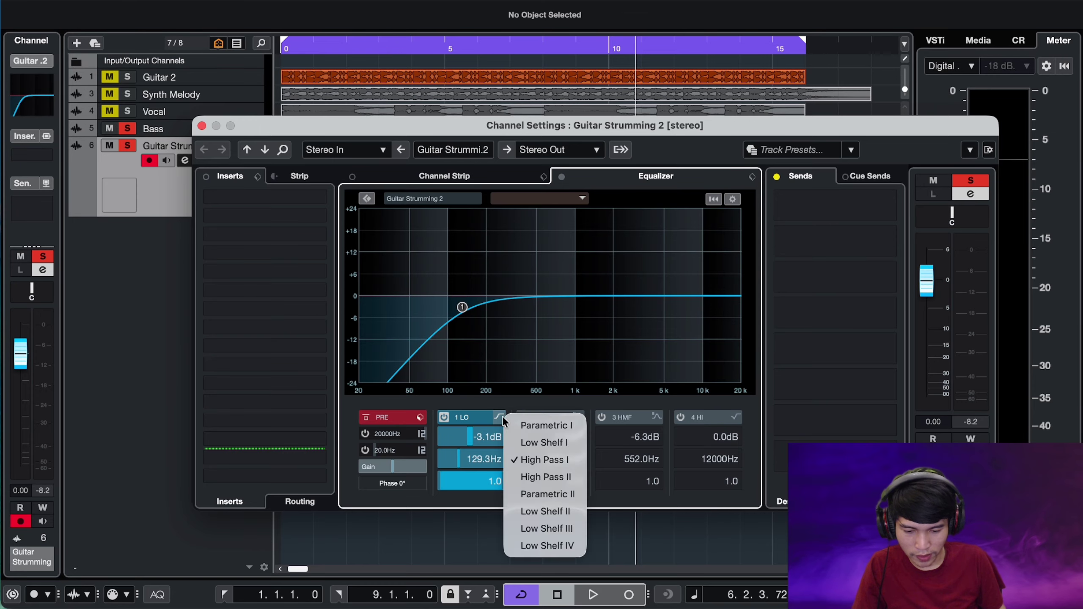
pyautogui.click(545, 442)
pyautogui.moveTo(461, 307); pyautogui.dragTo(472, 355)
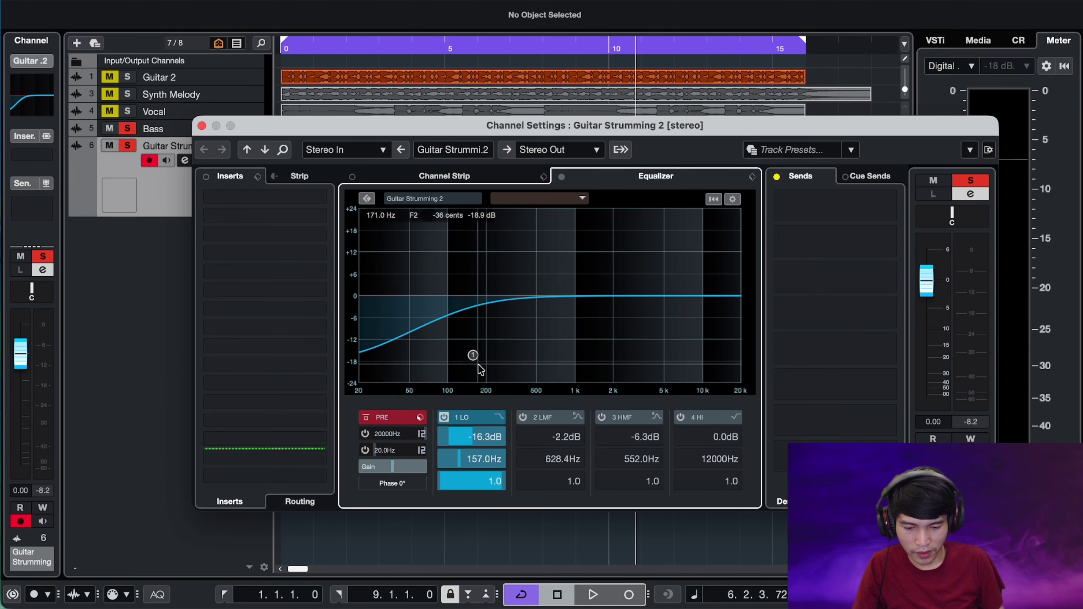
pyautogui.click(498, 416)
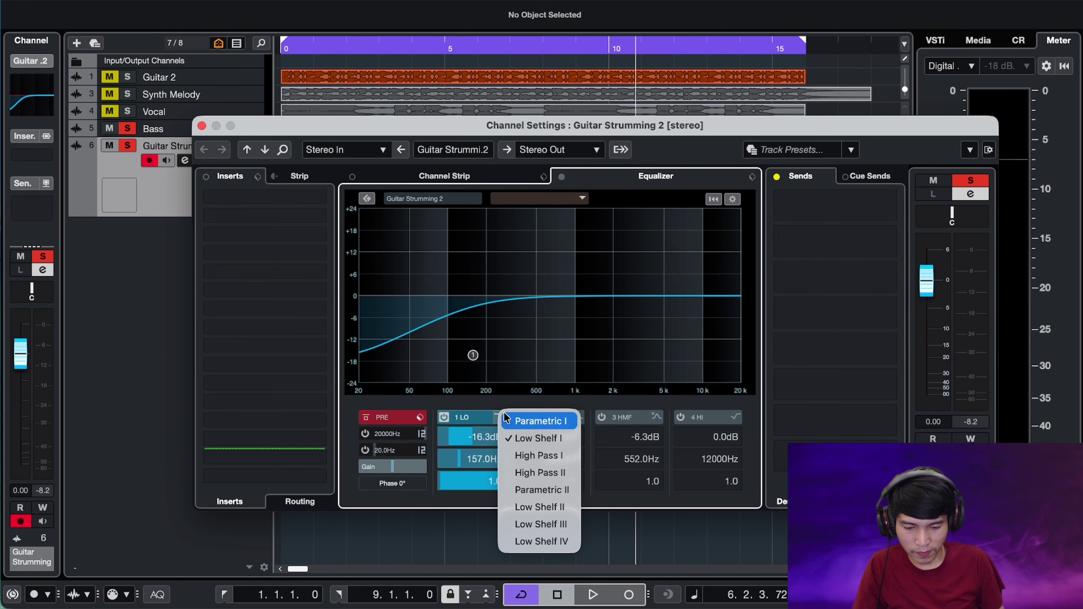
pyautogui.click(542, 460)
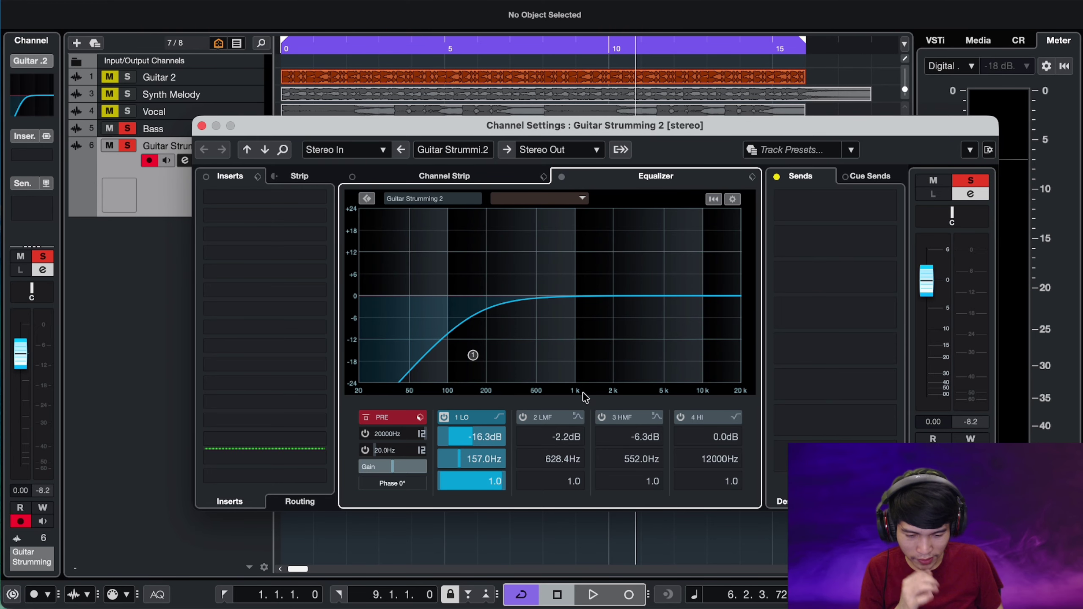
# - Enable the low-mid band and boost it to about 8.9 dB just below 1 kHz
pyautogui.click(523, 417)
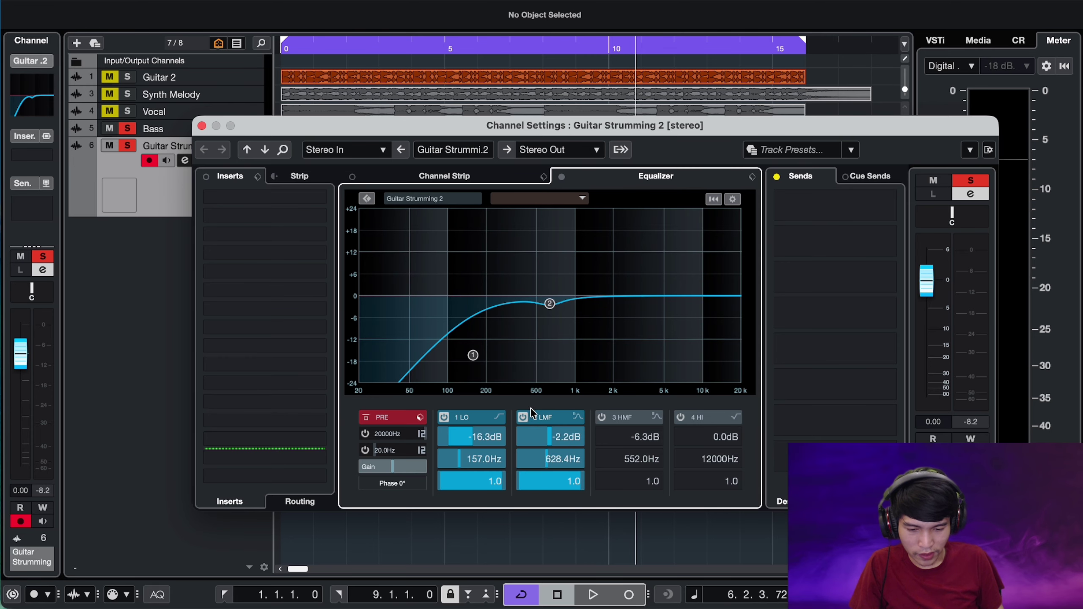
pyautogui.click(578, 416)
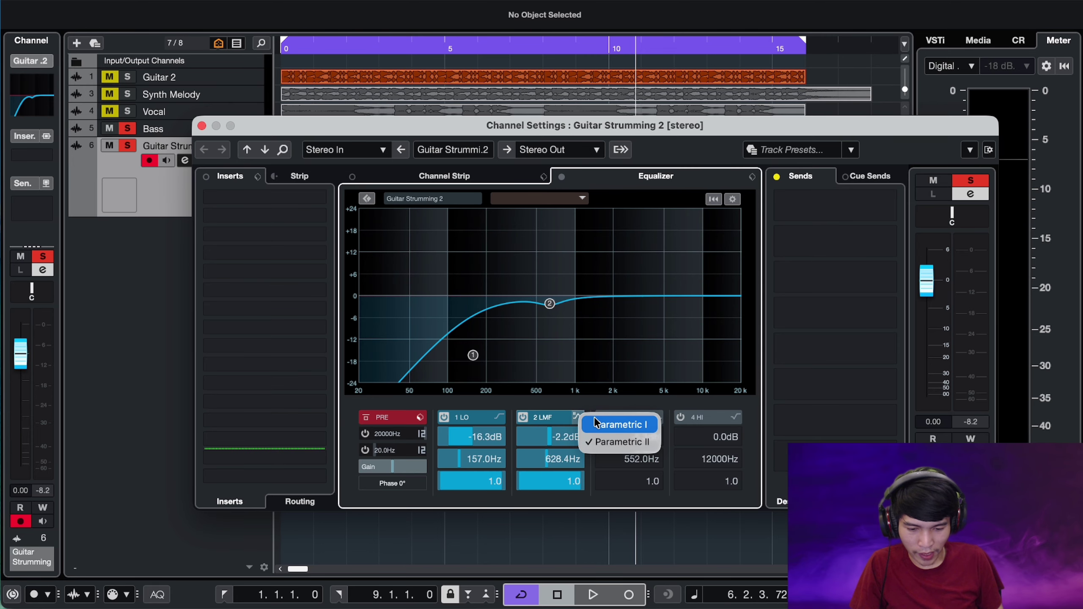
pyautogui.click(552, 306)
pyautogui.moveTo(550, 305); pyautogui.dragTo(552, 257)
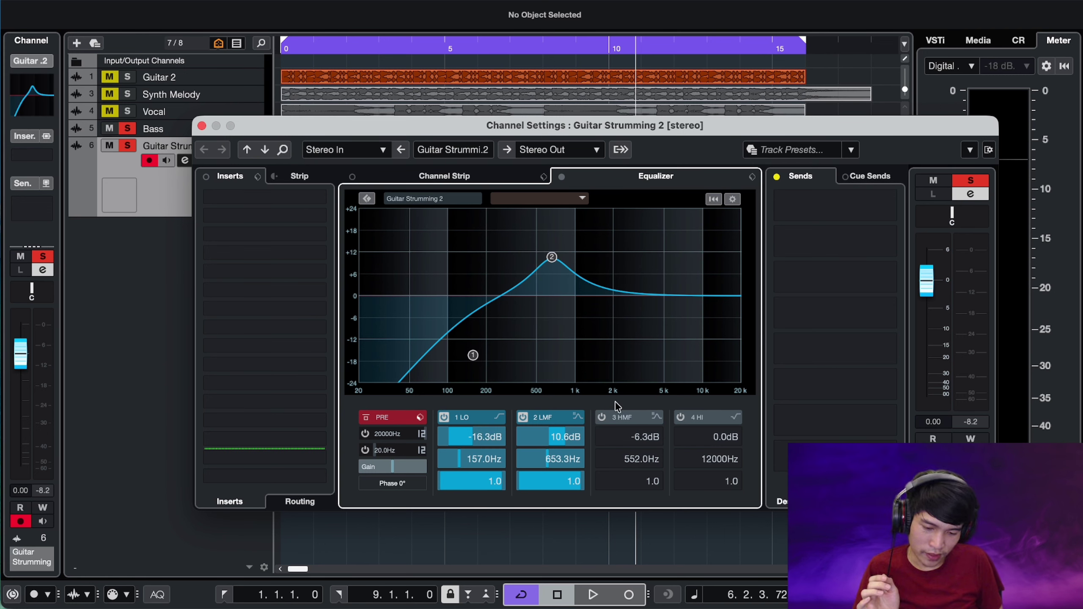
pyautogui.moveTo(553, 259); pyautogui.dragTo(557, 272)
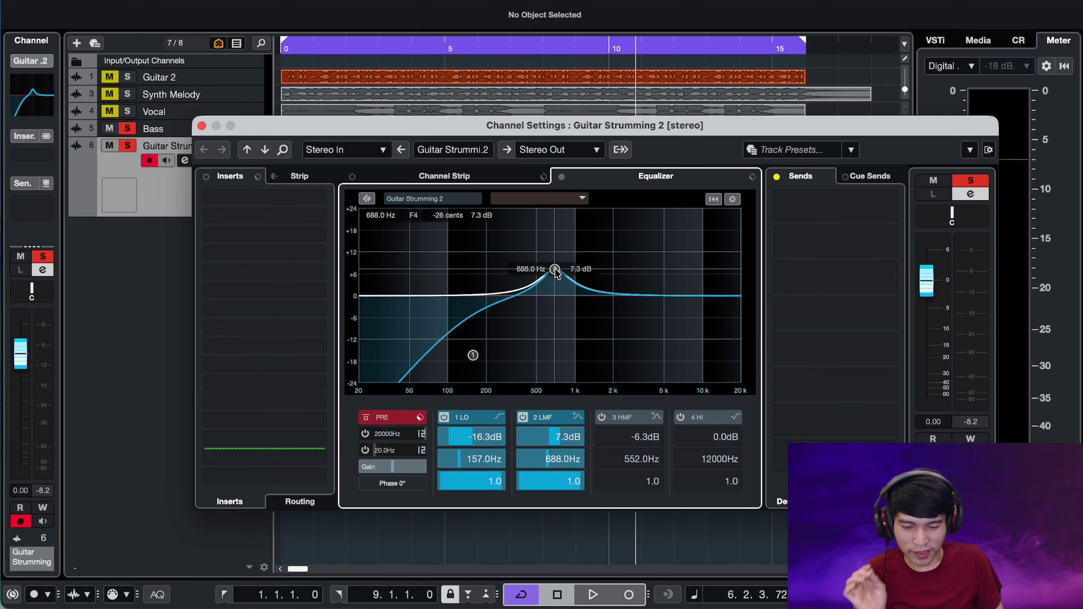
pyautogui.moveTo(555, 272)
pyautogui.mouseDown()
pyautogui.moveTo(606, 262)
pyautogui.moveTo(509, 258)
pyautogui.moveTo(605, 264)
pyautogui.moveTo(501, 270)
pyautogui.moveTo(581, 245)
pyautogui.moveTo(567, 264)
pyautogui.mouseUp()
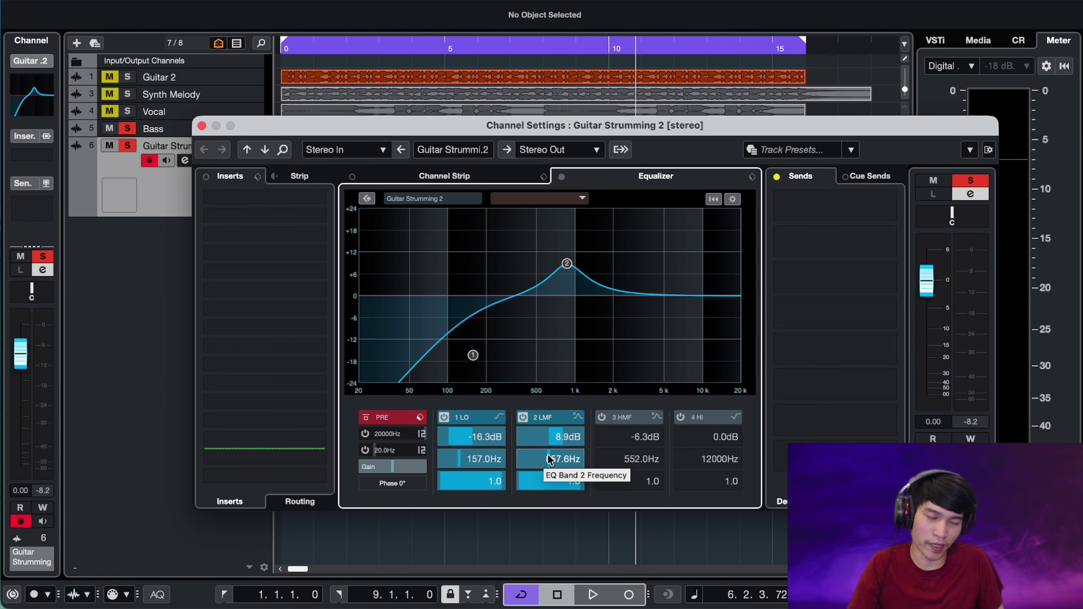
# - Vary the low-mid band's frequency and gain, trying both cut and boost, and leave it at about 2326 Hz and 10.4 dB
pyautogui.moveTo(538, 456)
pyautogui.mouseDown()
pyautogui.moveTo(576, 460)
pyautogui.moveTo(554, 457)
pyautogui.mouseUp()
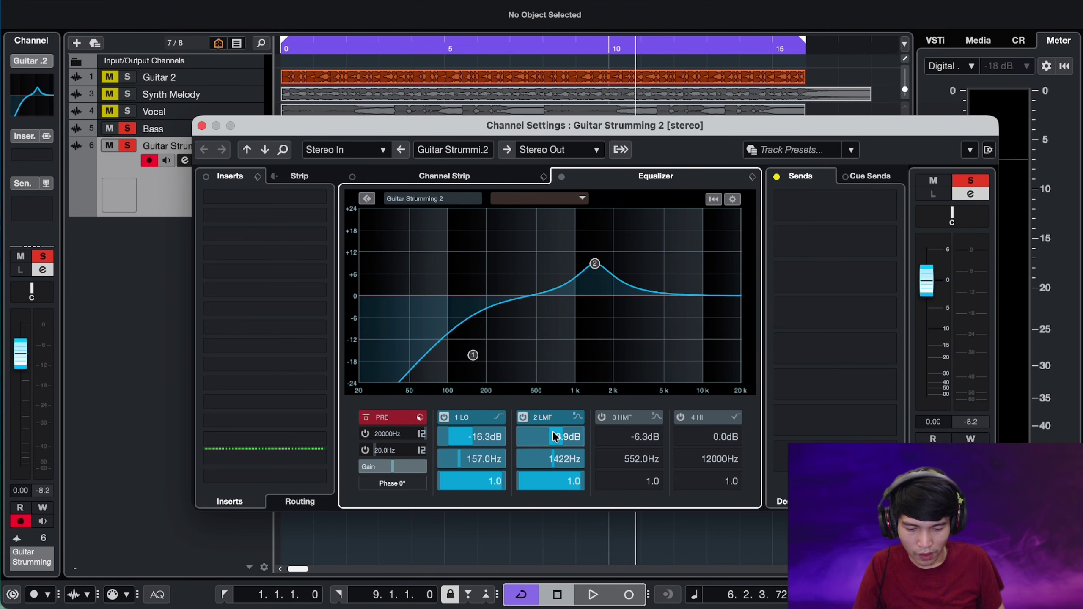
pyautogui.moveTo(595, 263); pyautogui.dragTo(604, 297)
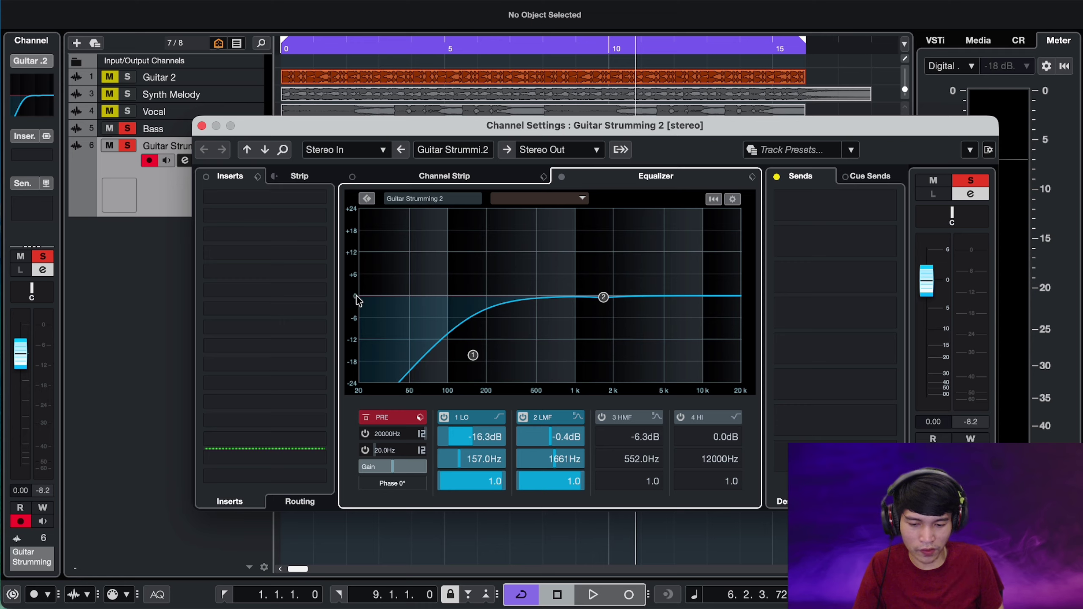
pyautogui.moveTo(603, 297); pyautogui.dragTo(605, 270)
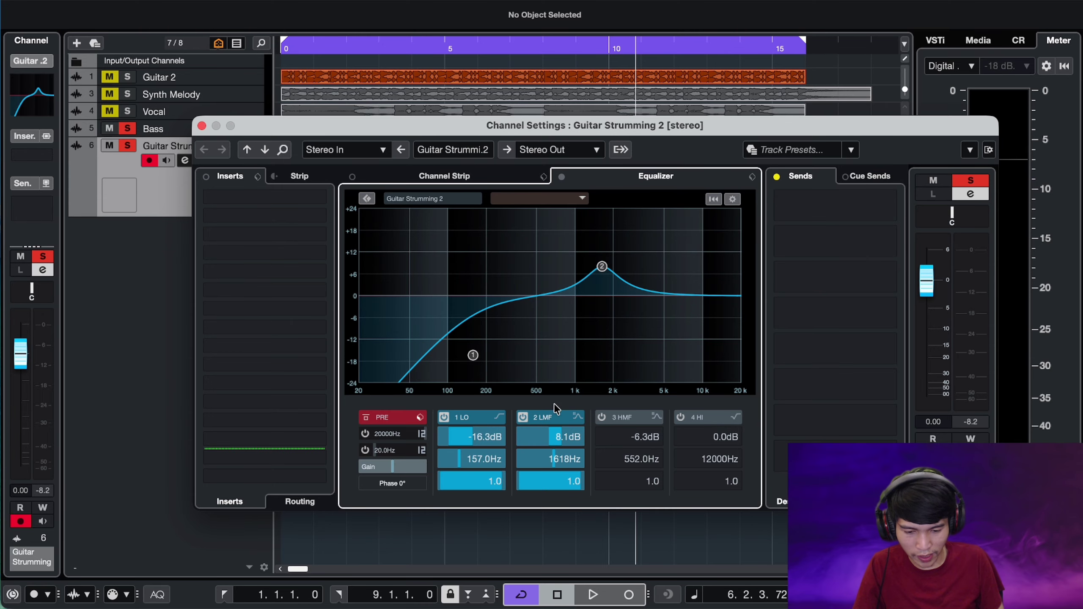
pyautogui.moveTo(565, 439); pyautogui.dragTo(535, 474)
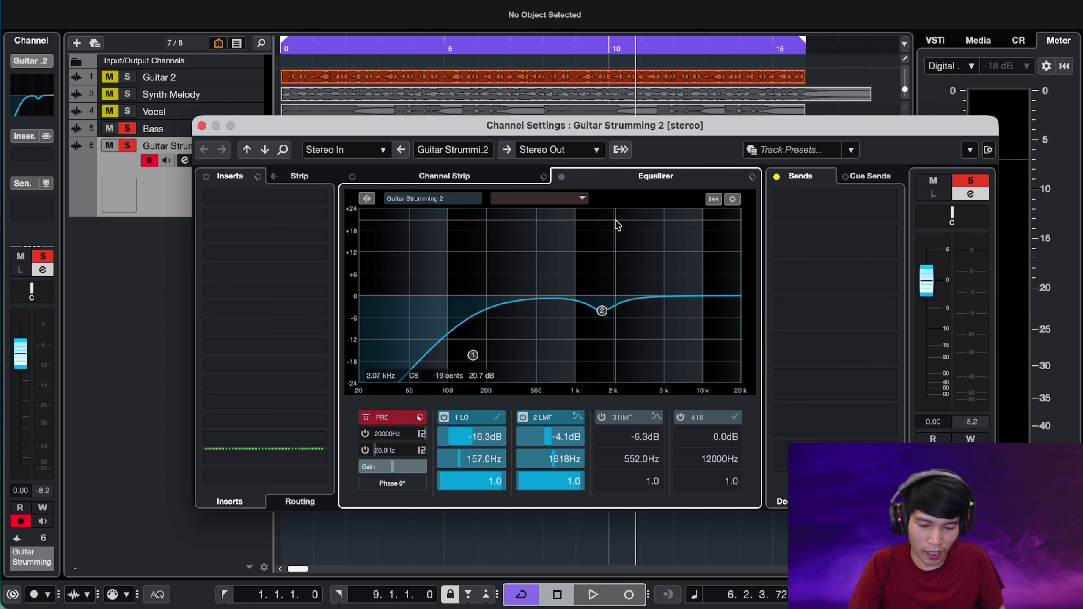
pyautogui.moveTo(602, 311); pyautogui.dragTo(622, 258)
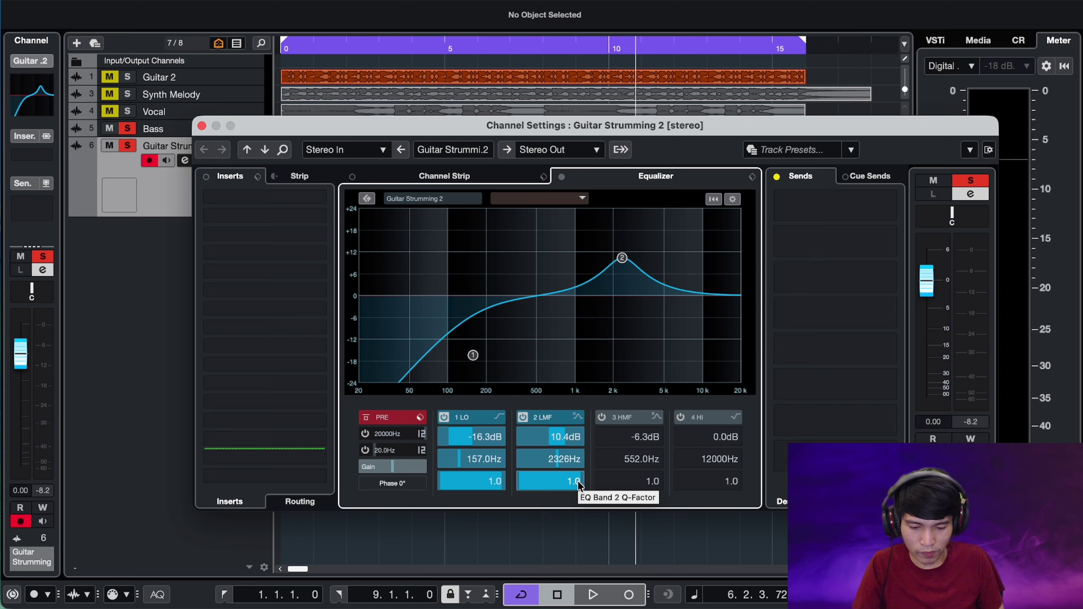
# - Try the low-mid band's Q-factor at 0.0 and 12.0, and leave it at 6.2
pyautogui.moveTo(575, 487); pyautogui.dragTo(559, 487)
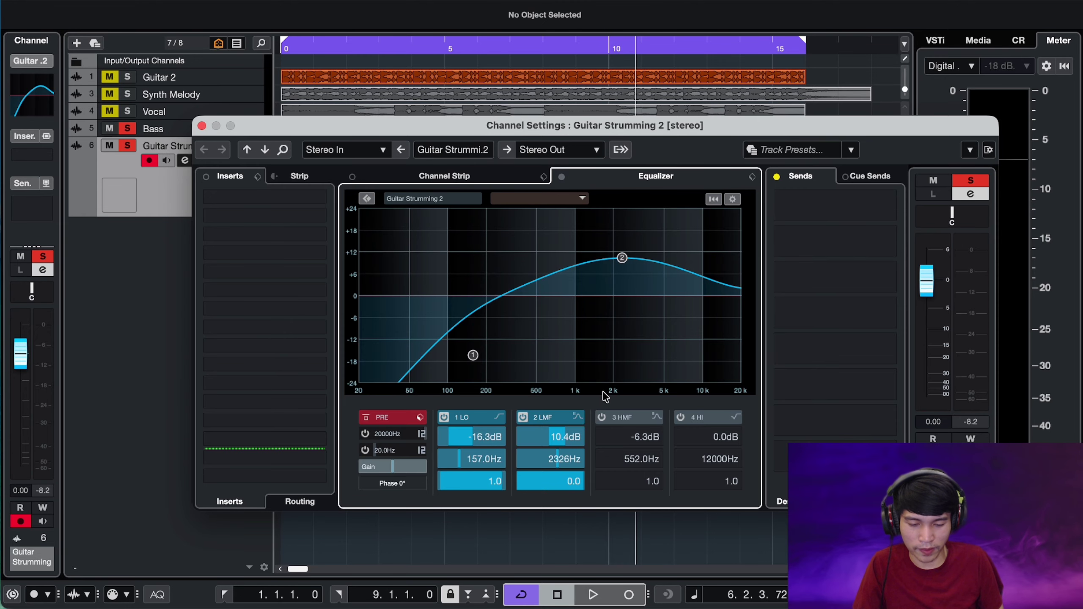
pyautogui.moveTo(537, 479); pyautogui.dragTo(618, 488)
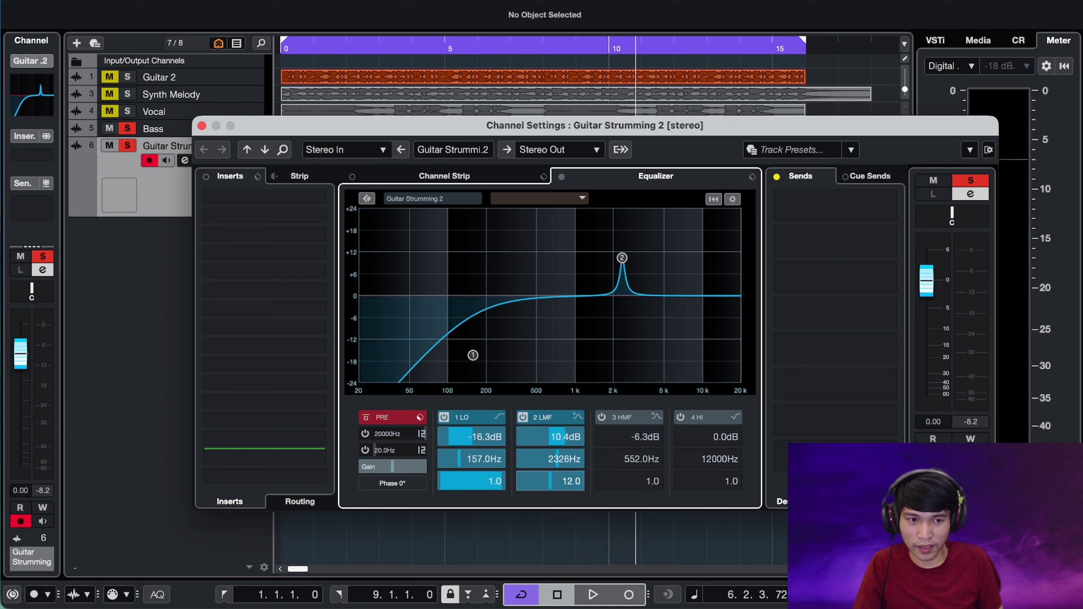
pyautogui.moveTo(556, 481); pyautogui.dragTo(550, 481)
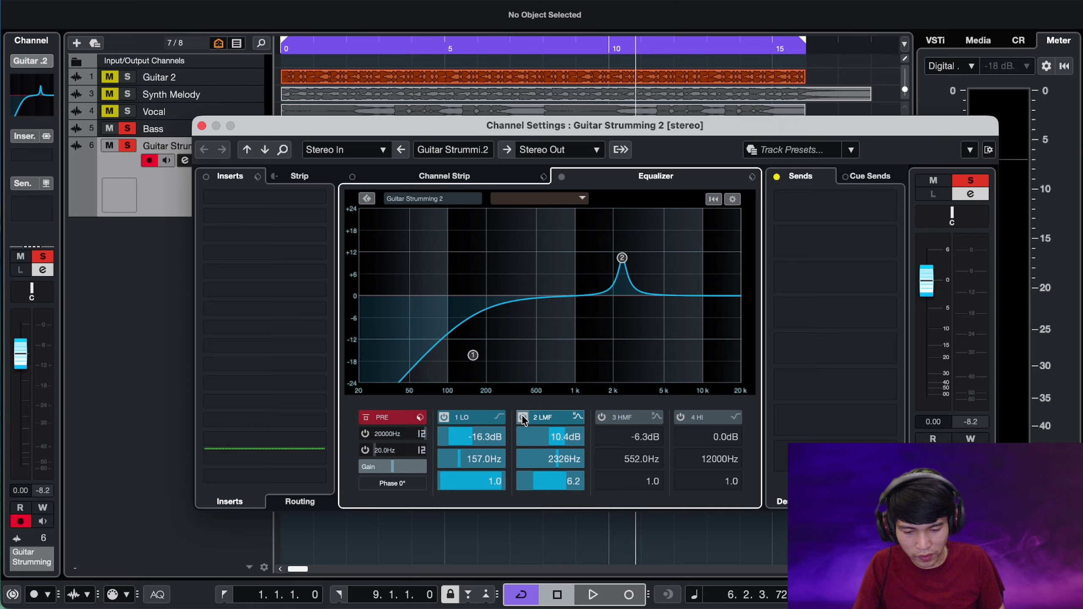
# - Turn off the low-mid and low bands and listen to the guitar and bass without equalization
pyautogui.click(523, 417)
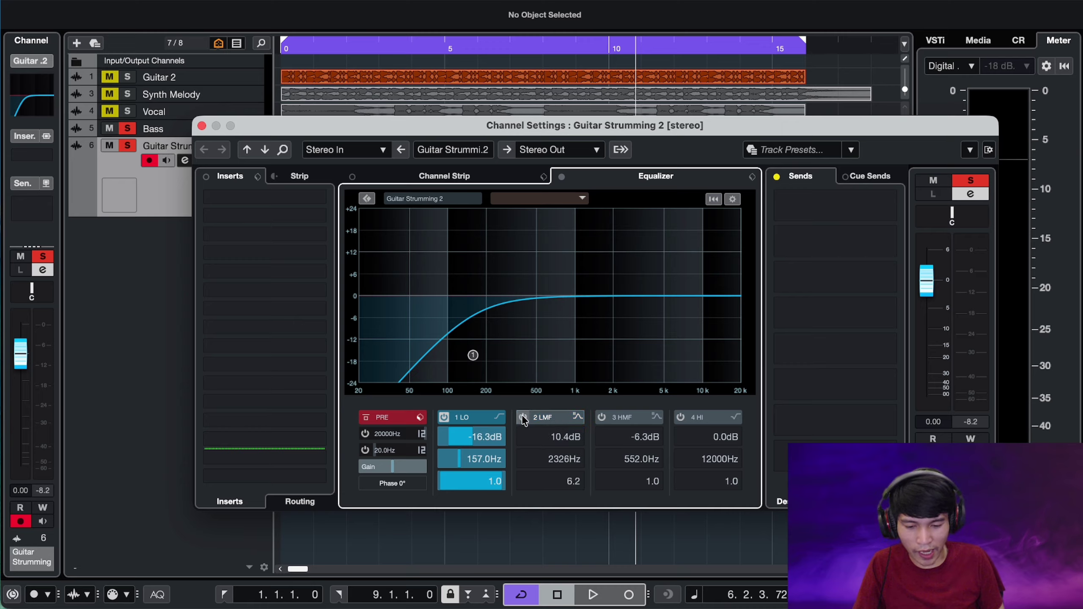
pyautogui.click(445, 417)
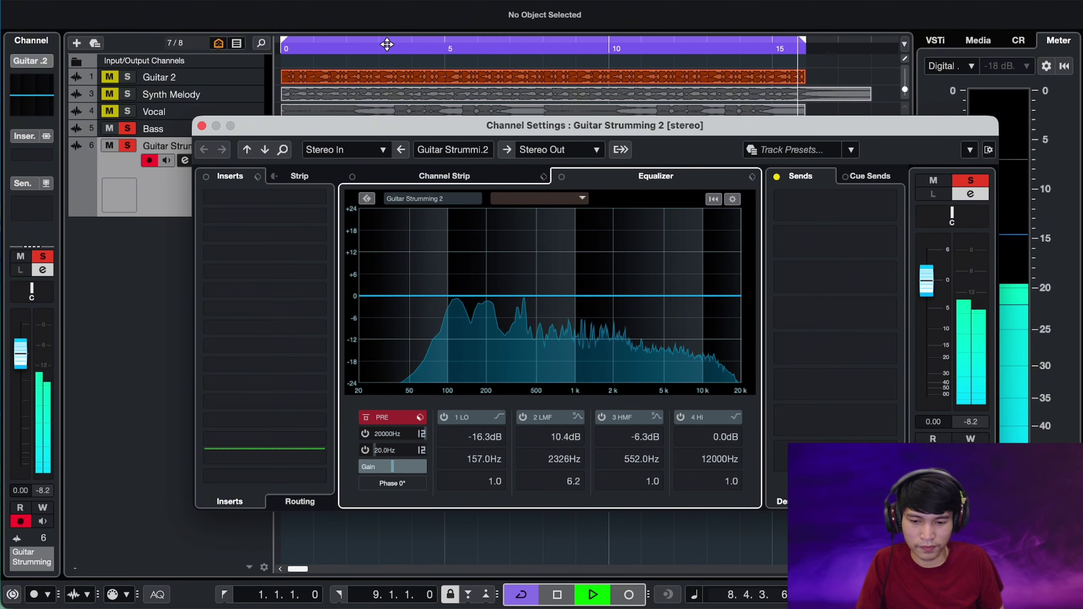
pyautogui.press('space')
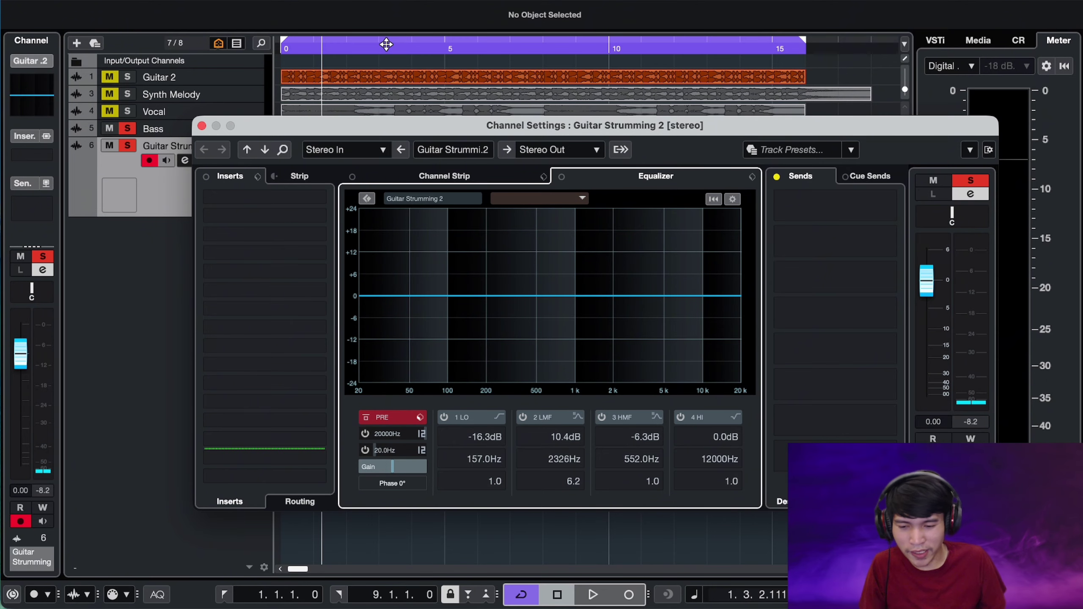
# - Mute the Bass track and play back the unequalized guitar on its own
pyautogui.click(109, 129)
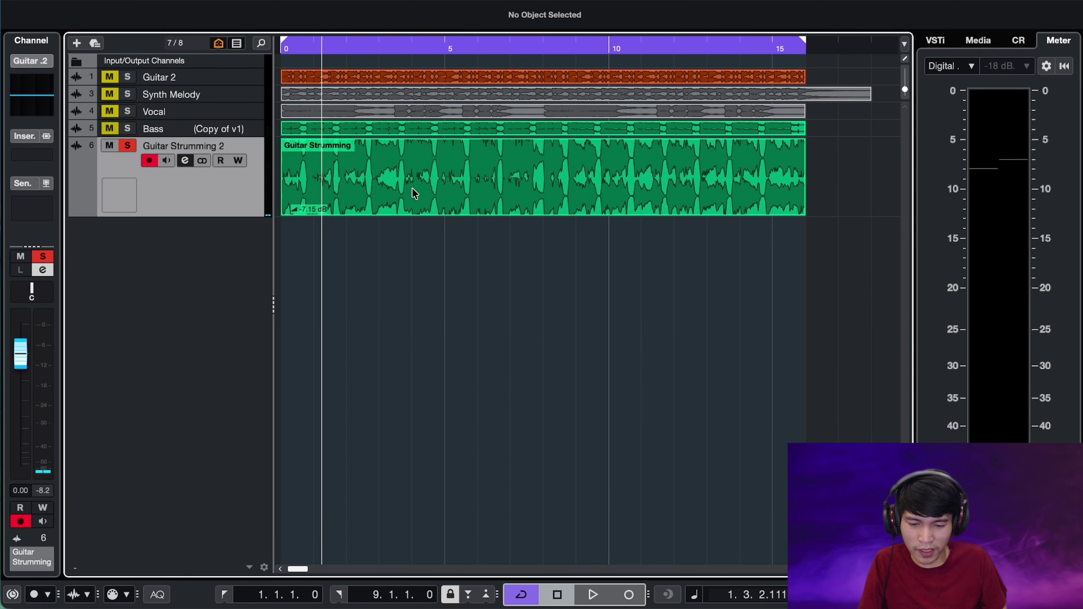
pyautogui.press('space')
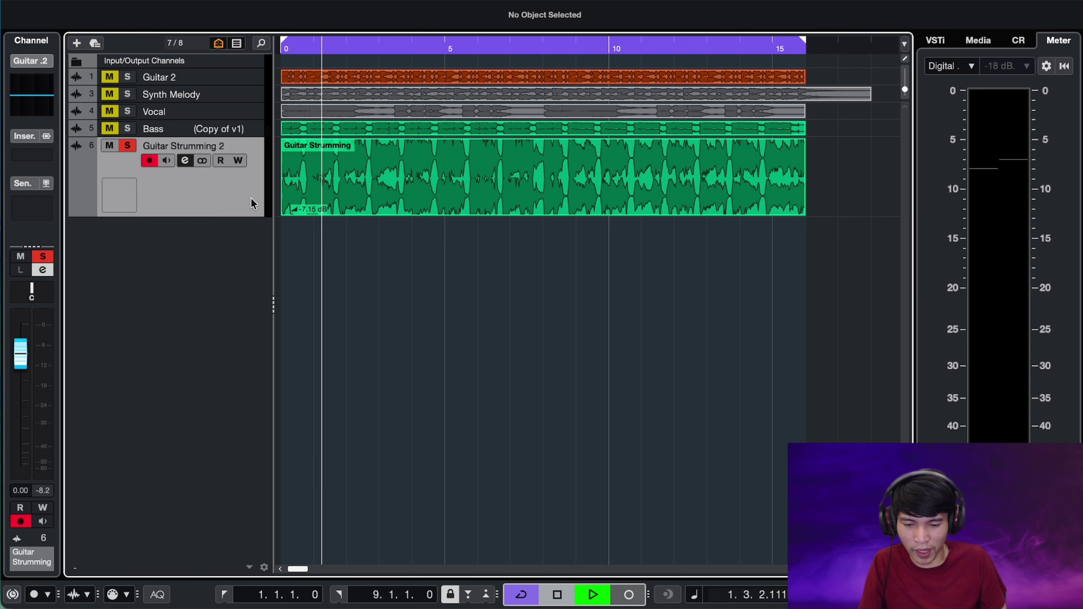
pyautogui.press('space')
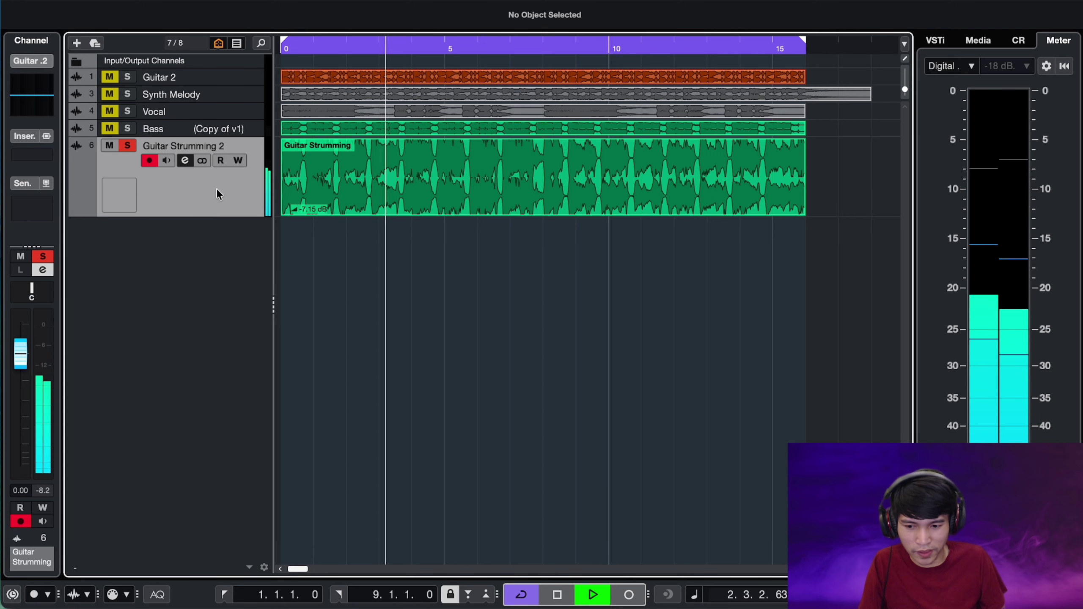
# - Reopen the guitar's channel settings, enable the low band, and set it to about 155 Hz, -0.6 dB and Q 4.4
pyautogui.click(185, 160)
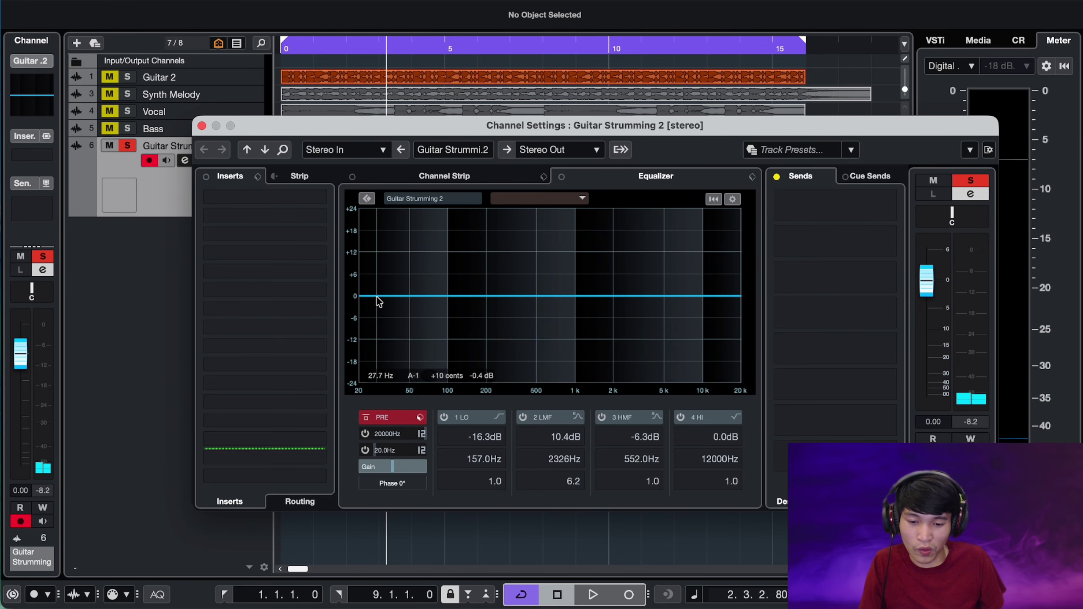
pyautogui.click(445, 417)
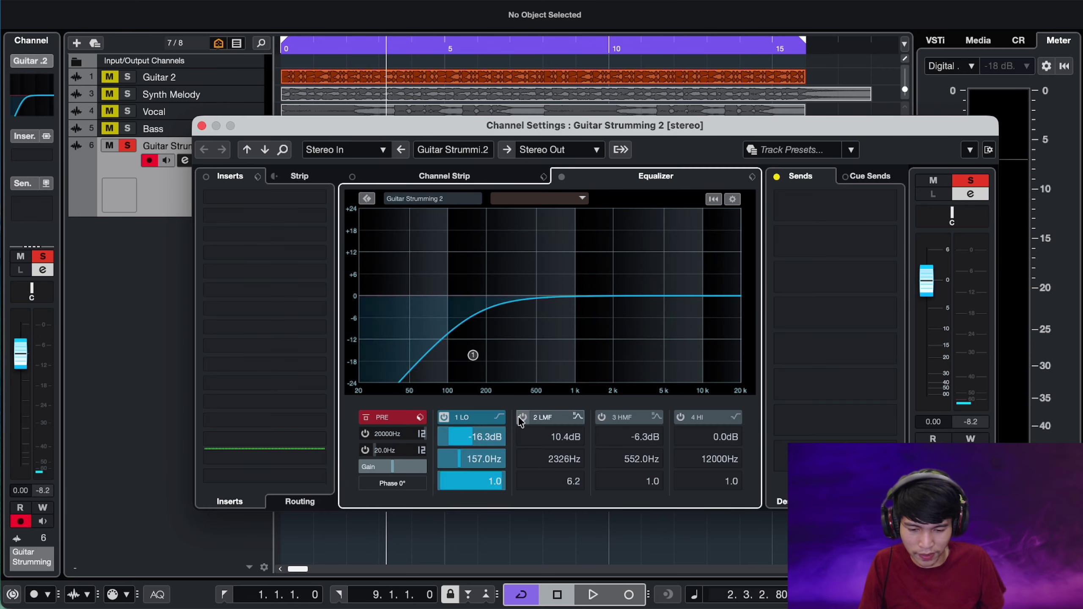
pyautogui.moveTo(472, 355); pyautogui.dragTo(485, 298)
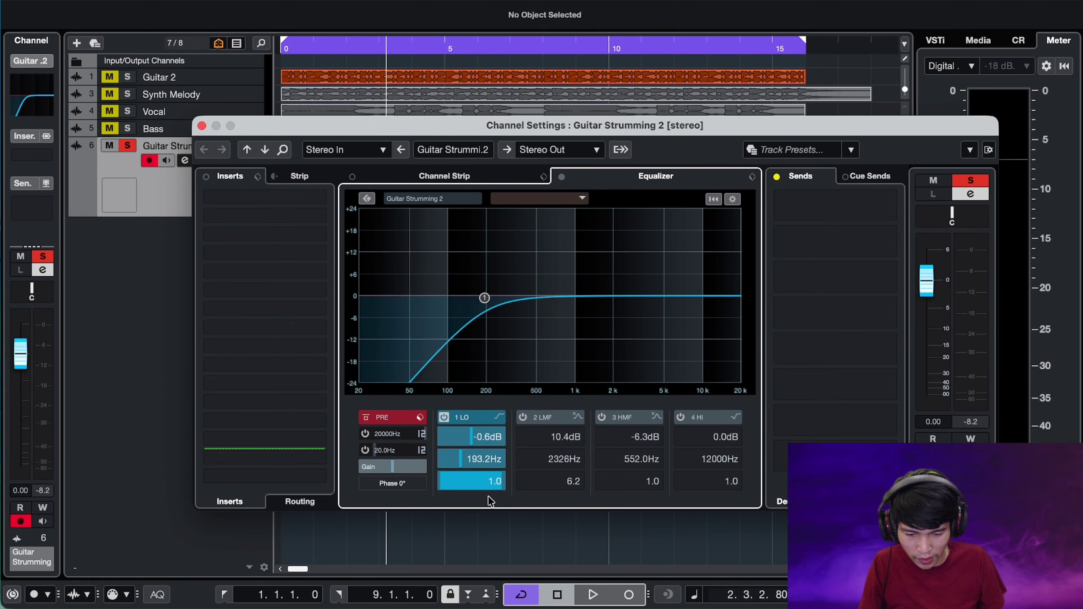
pyautogui.scroll(3, 488, 484)
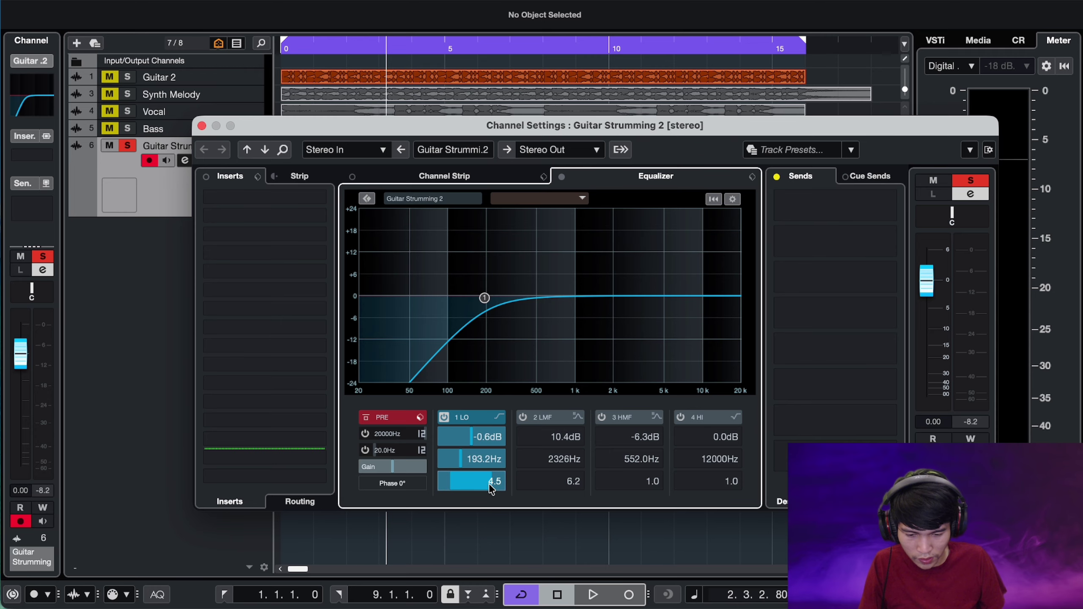
pyautogui.moveTo(485, 301); pyautogui.dragTo(474, 302)
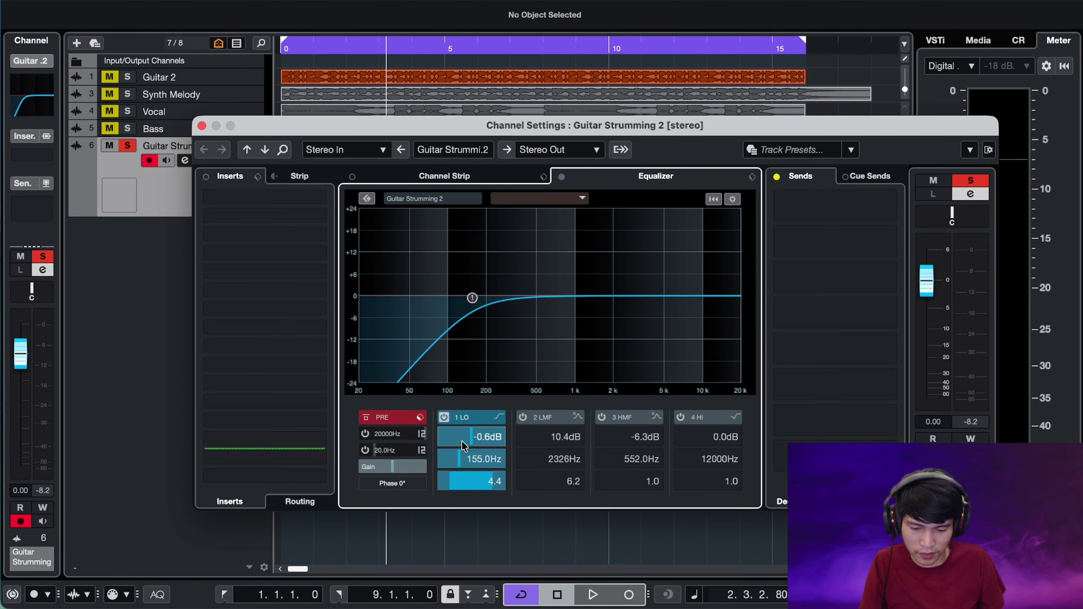
# - During playback, raise the low band's frequency to 198.6 Hz and compare the sound with the band off and on
pyautogui.press('space')
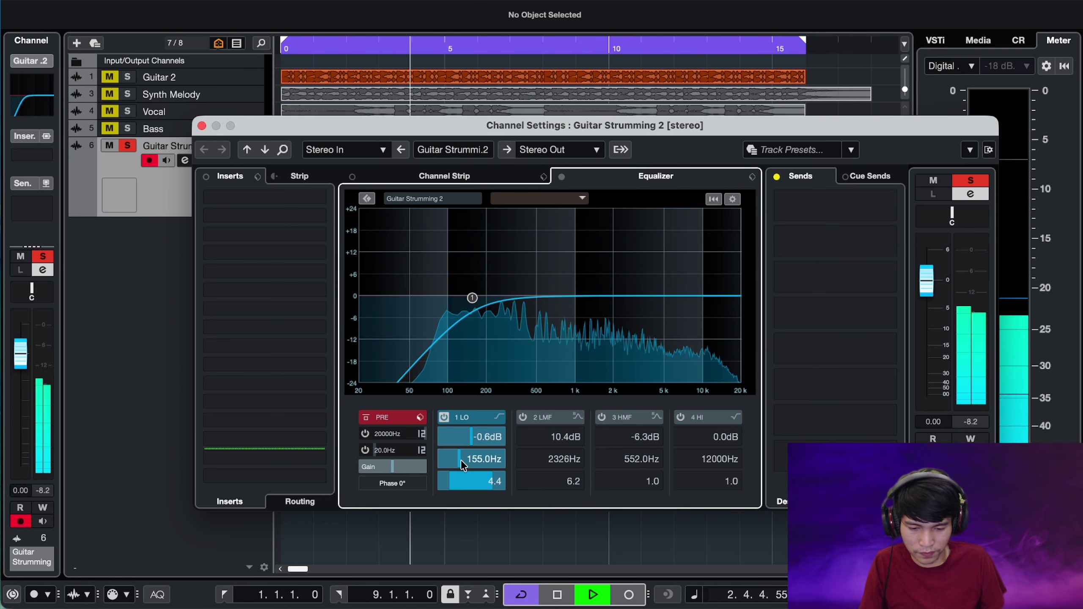
pyautogui.moveTo(460, 459); pyautogui.dragTo(469, 459)
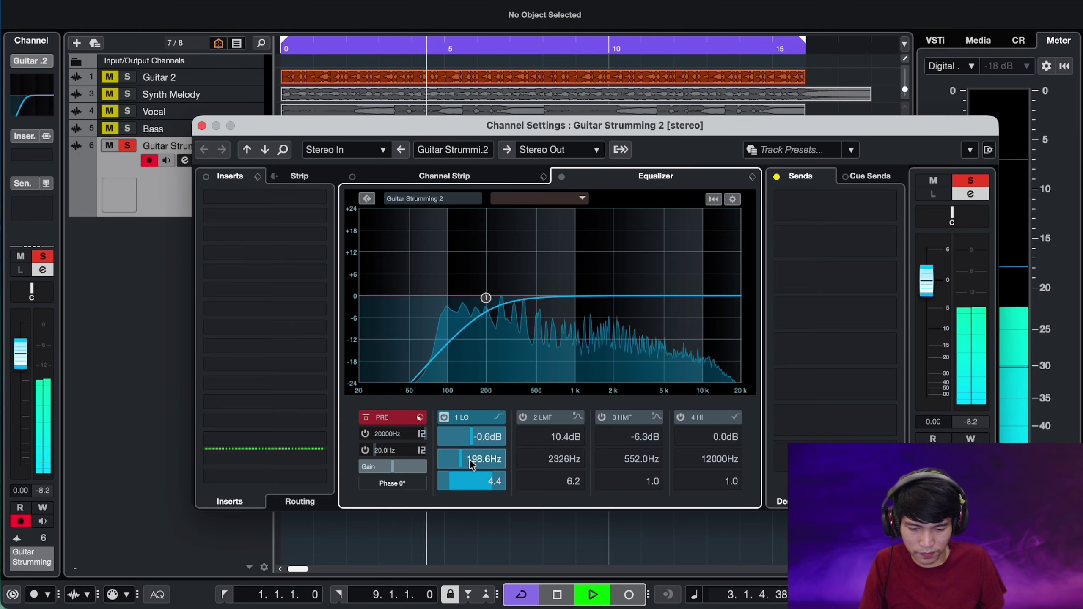
pyautogui.click(443, 418)
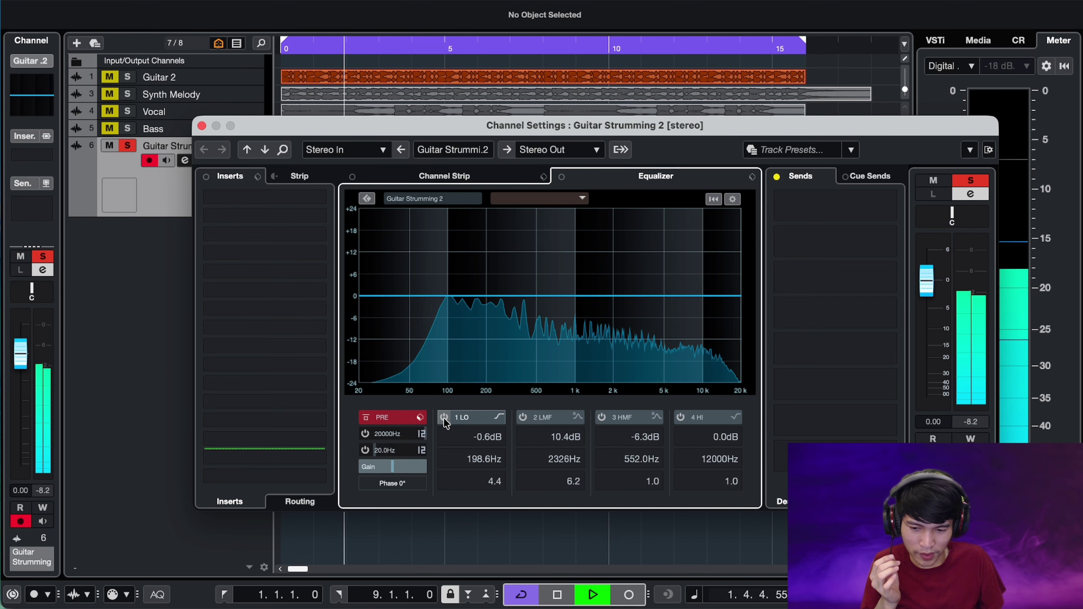
pyautogui.click(443, 417)
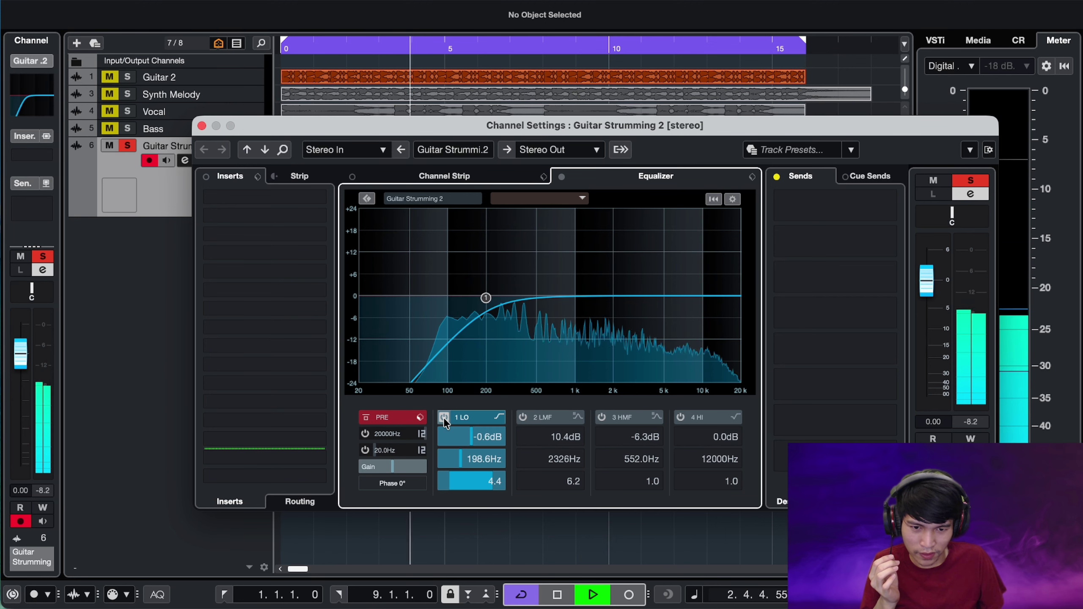
# - Play the Bass track together with the filtered guitar, and mute the bass again
pyautogui.click(107, 131)
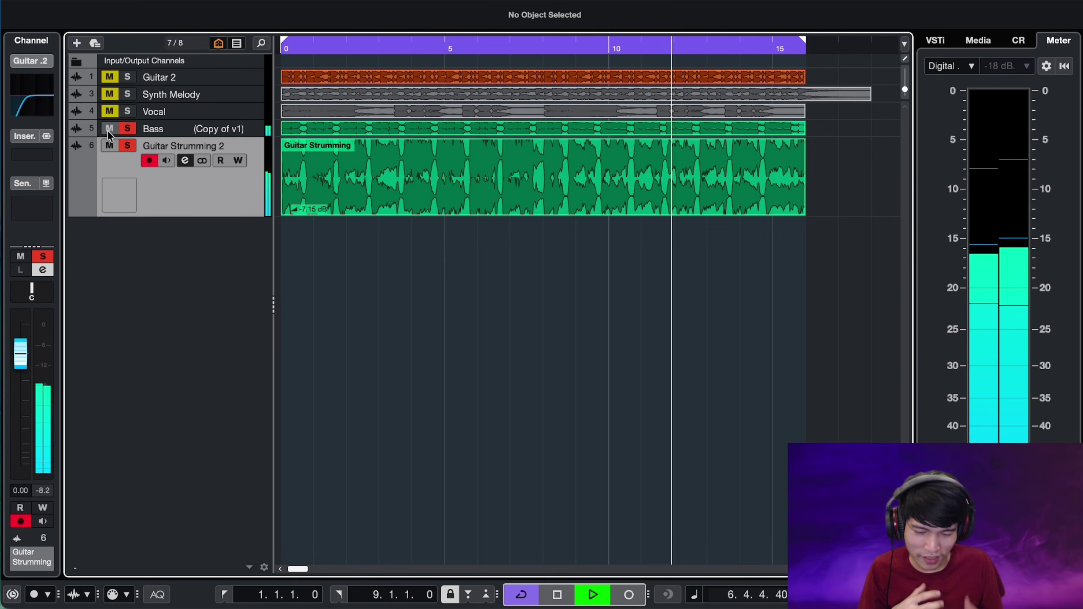
pyautogui.press('space')
pyautogui.click(127, 129)
pyautogui.click(109, 129)
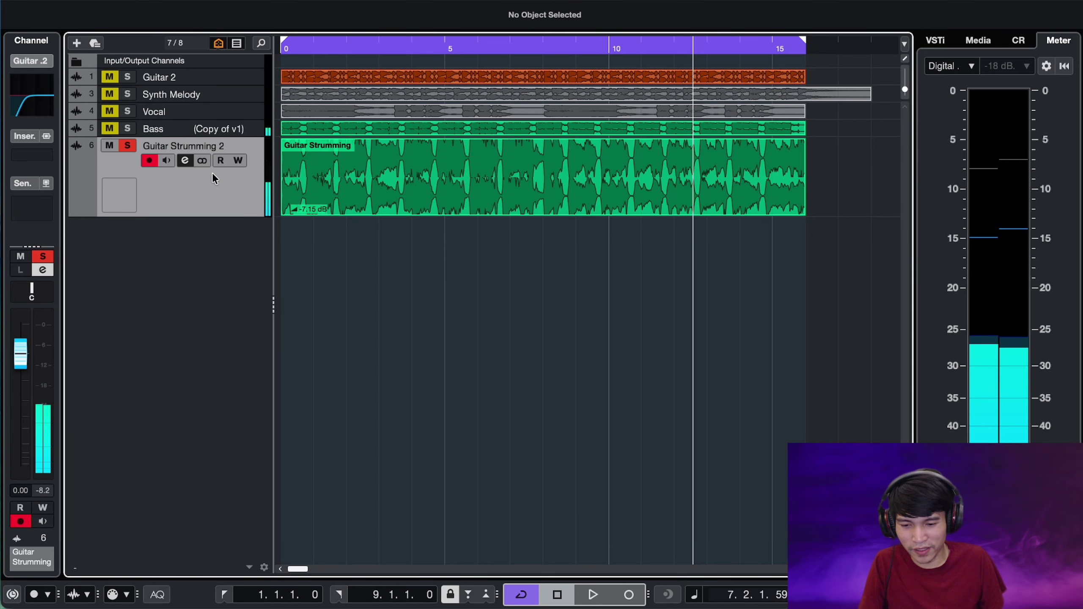
# - Enable the high-mid band in the guitar's equalizer, move it to about 3217 Hz and 7.1 dB, and start playback
pyautogui.click(184, 162)
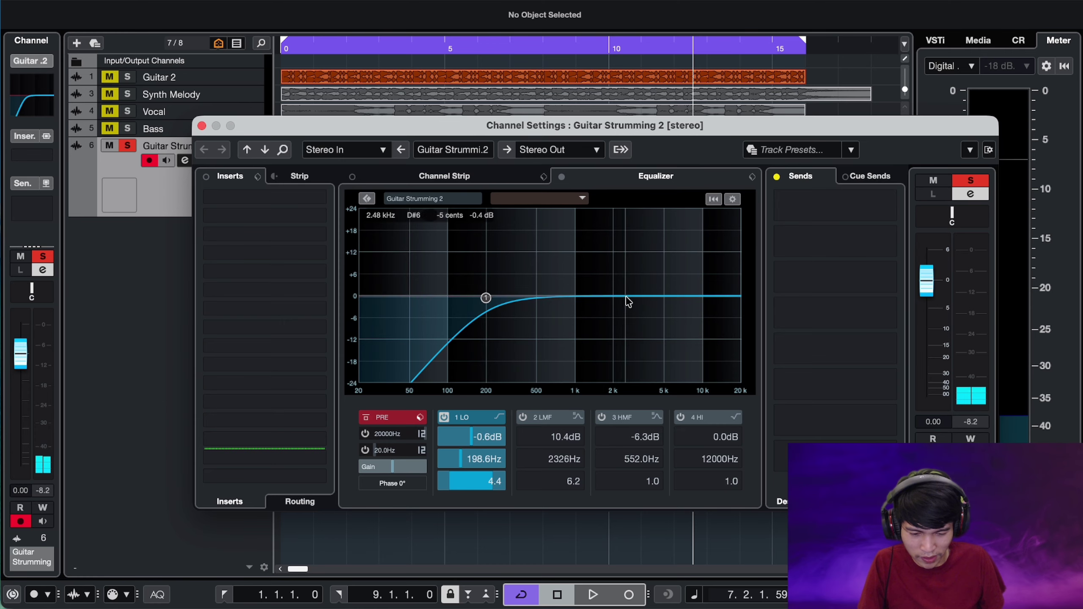
pyautogui.click(601, 417)
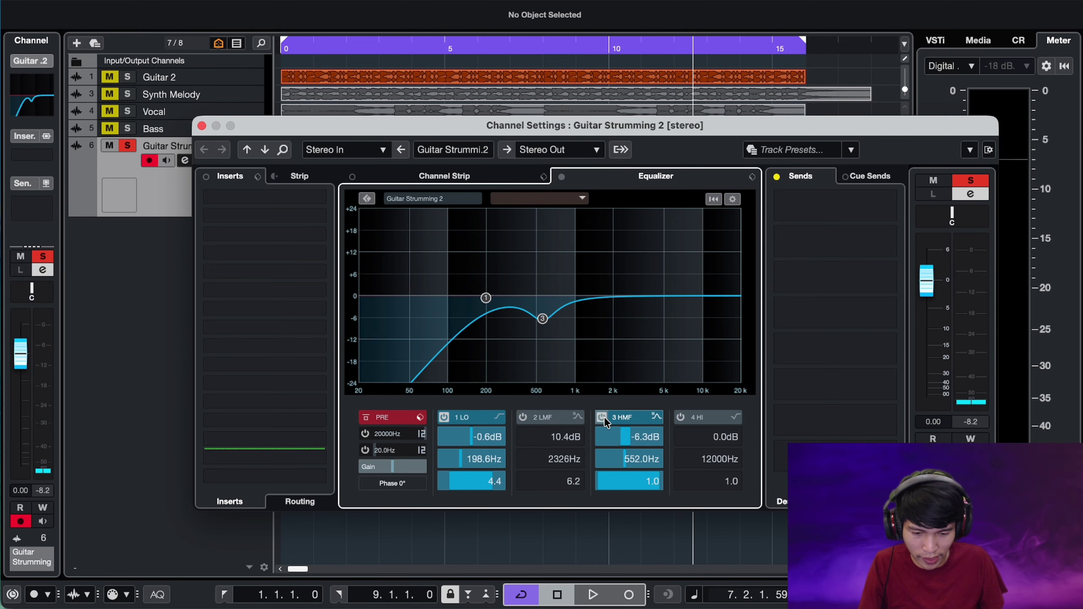
pyautogui.moveTo(542, 314); pyautogui.dragTo(642, 273)
pyautogui.press('space')
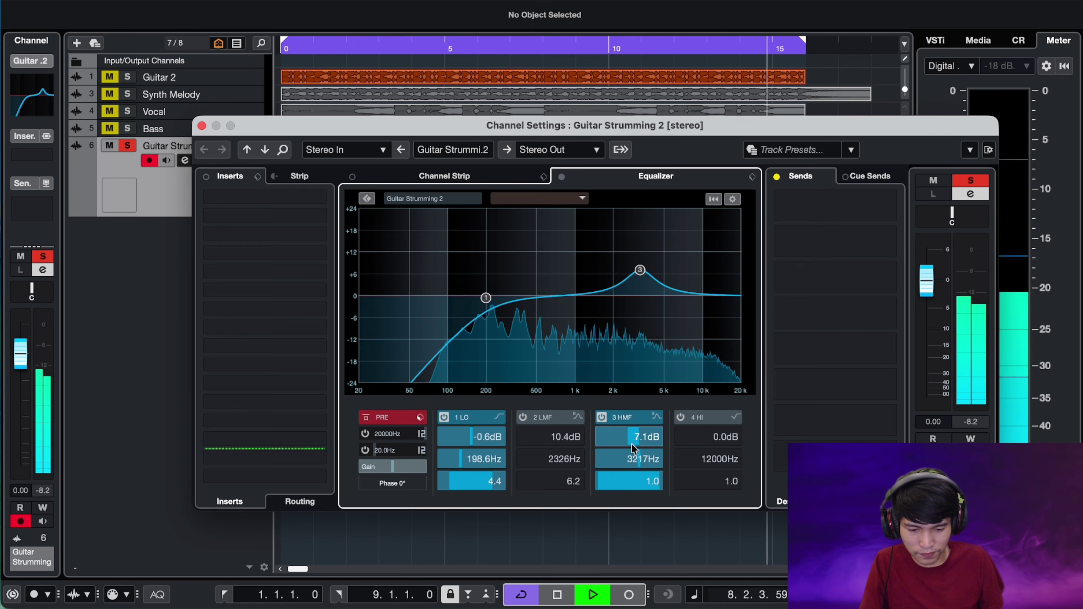
# - Fine-tune the high-mid band during playback to 5.1 dB, 3164 Hz and a Q-factor of 0.7
pyautogui.scroll(5, 645, 437)
pyautogui.scroll(-5, 644, 436)
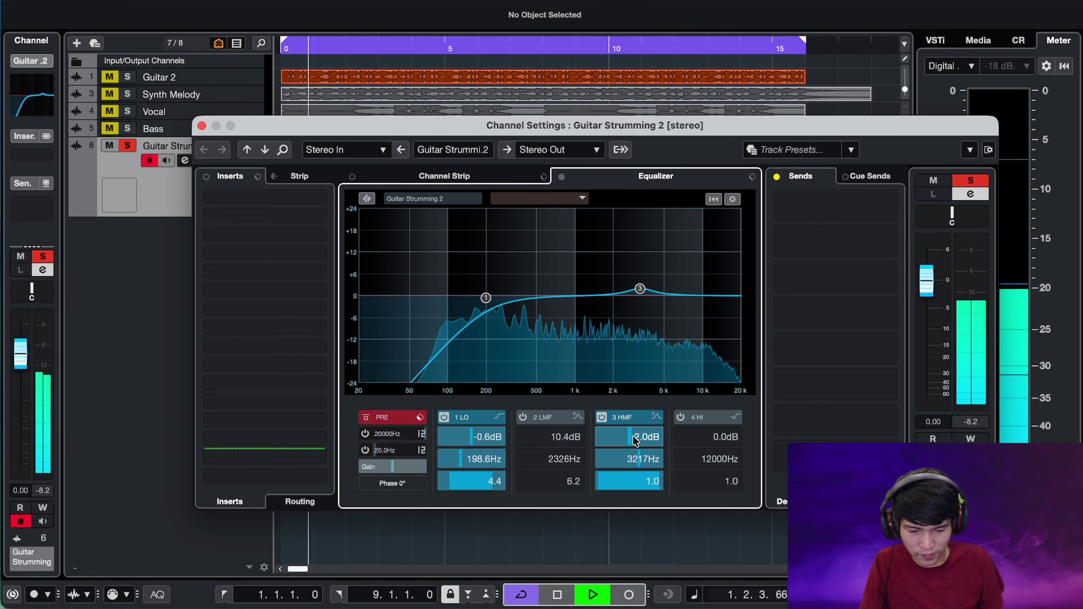
pyautogui.scroll(-2, 633, 457)
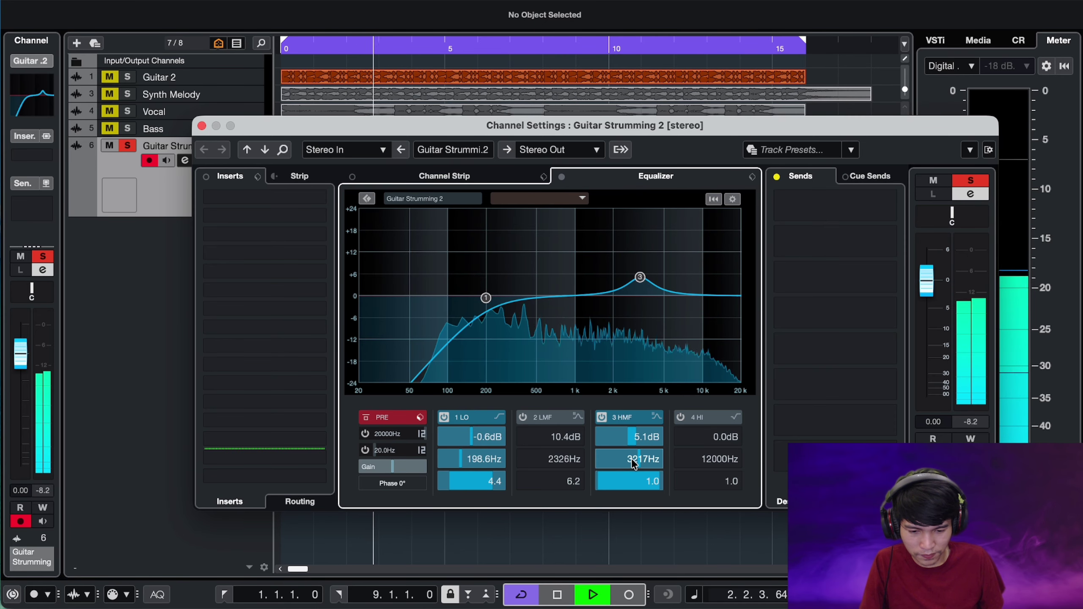
pyautogui.scroll(-4, 654, 484)
pyautogui.scroll(1, 655, 484)
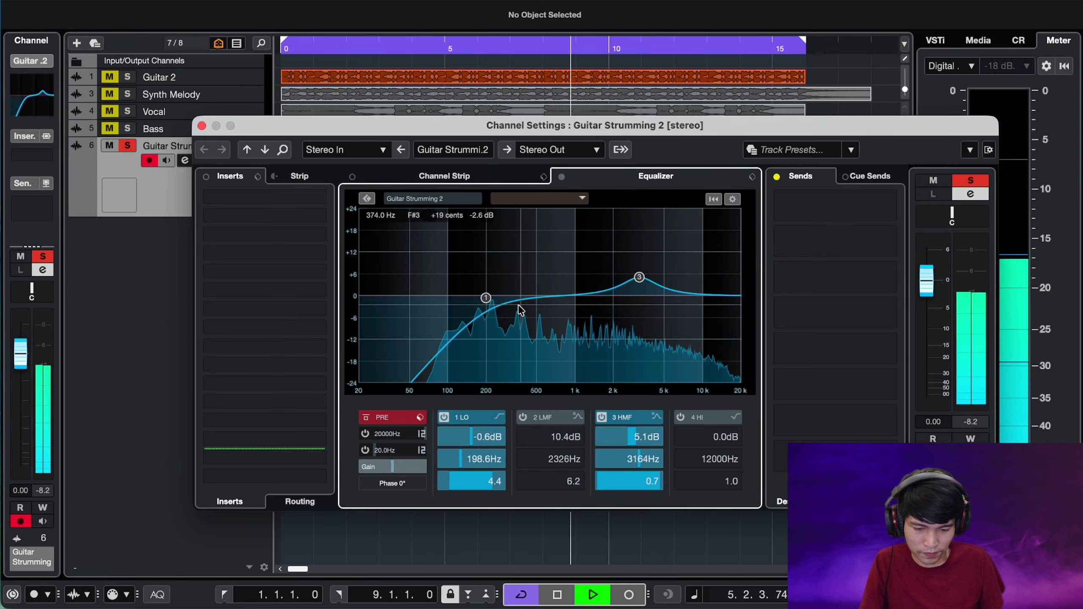
# - Unmute the Bass track to hear it with the equalized guitar, and reopen the guitar's channel settings
pyautogui.click(110, 129)
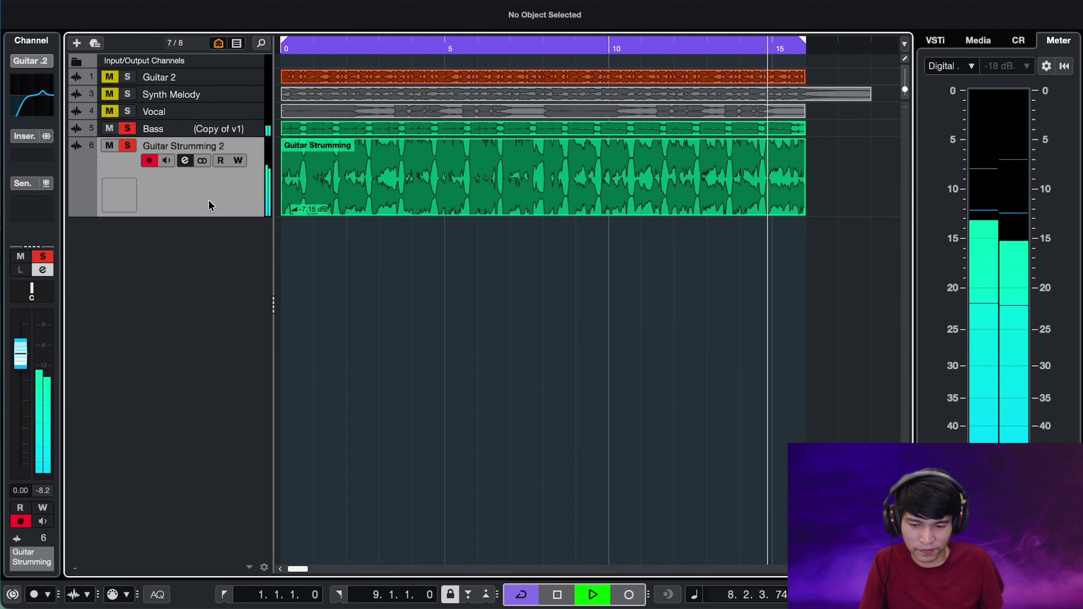
pyautogui.click(184, 161)
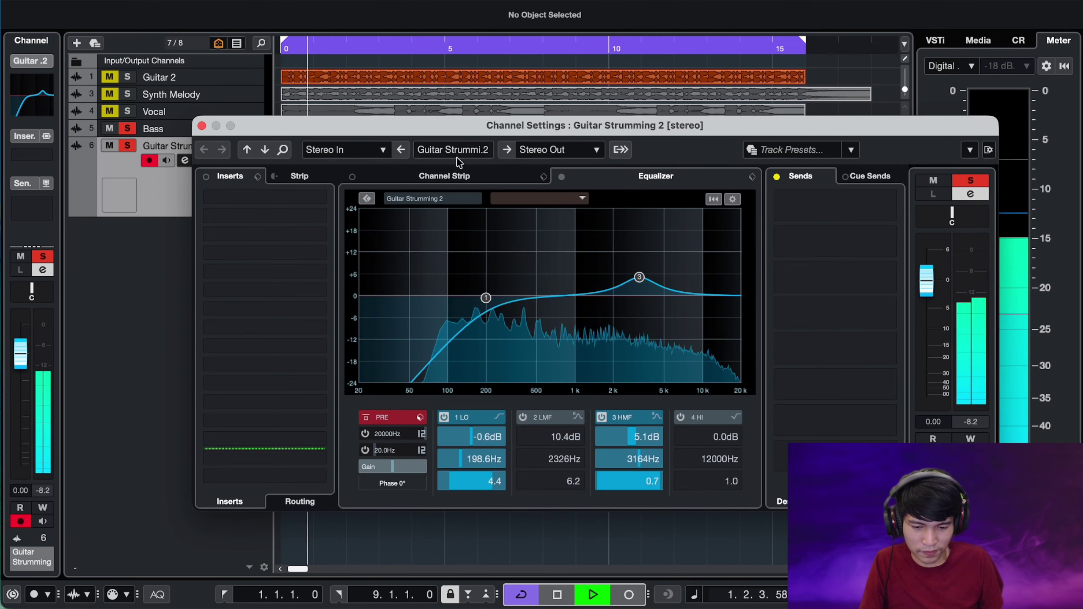
pyautogui.moveTo(488, 133); pyautogui.dragTo(458, 148)
pyautogui.press('space')
# - Listen with the whole guitar equalizer bypassed and its window moved clear of the tracks, and switch the equalizer back on
pyautogui.click(532, 188)
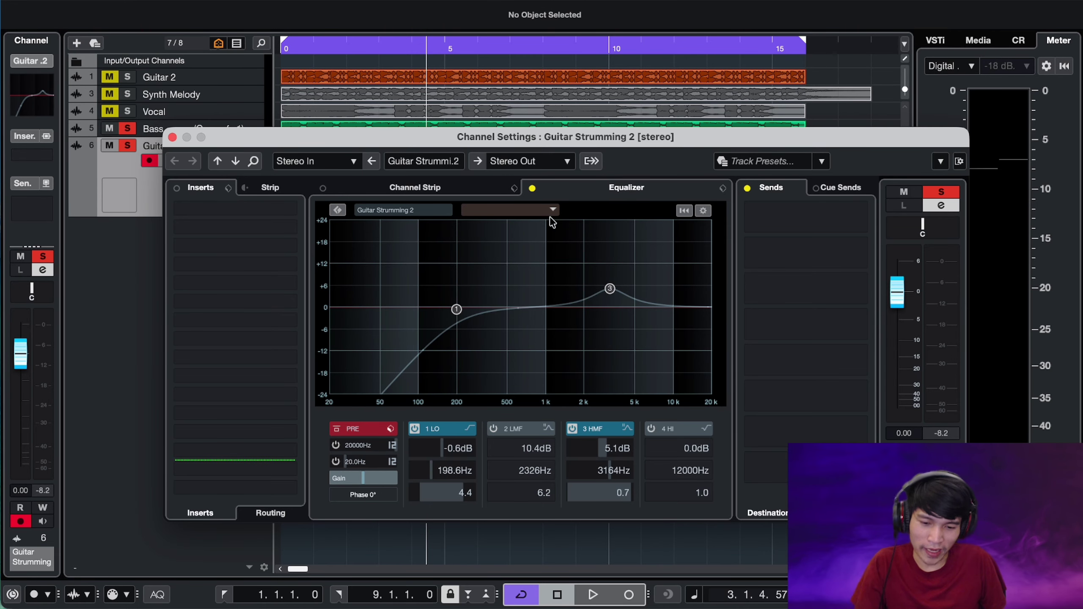
pyautogui.moveTo(459, 146); pyautogui.dragTo(462, 233)
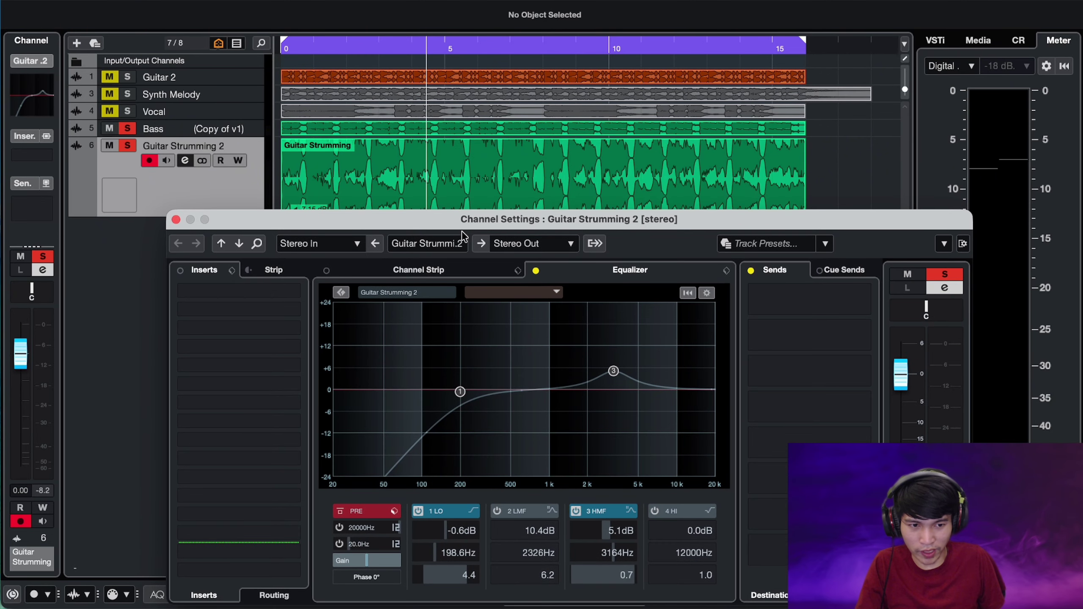
pyautogui.moveTo(463, 234); pyautogui.dragTo(465, 249)
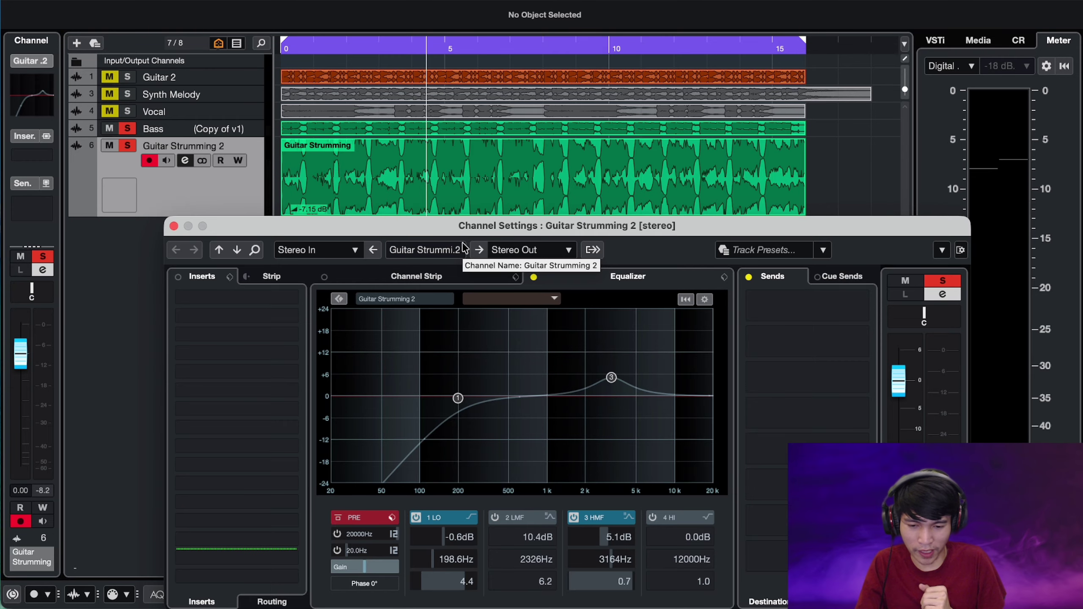
pyautogui.press('space')
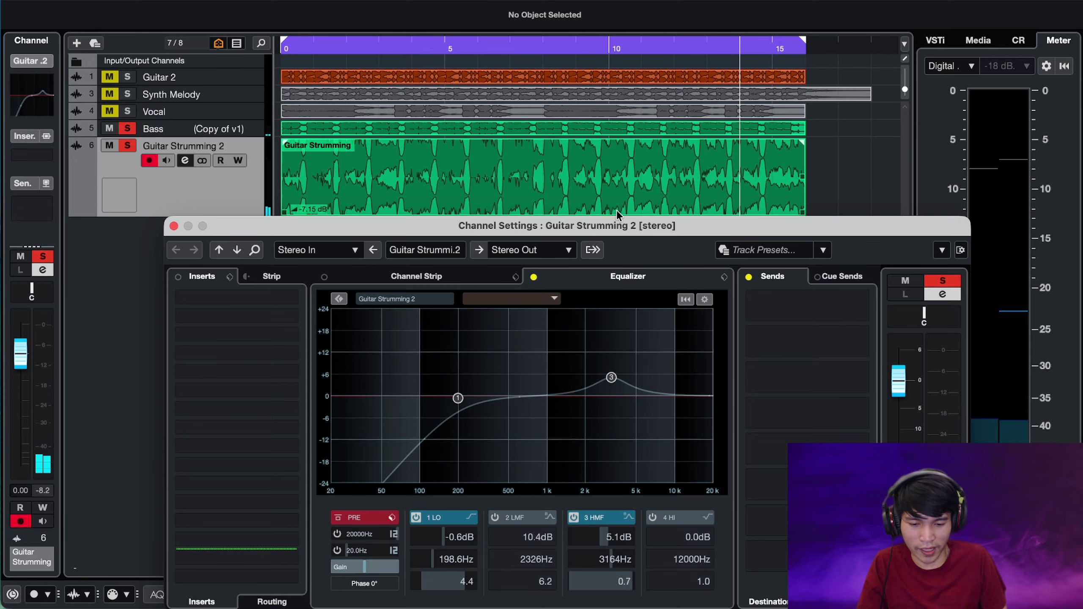
pyautogui.click(534, 278)
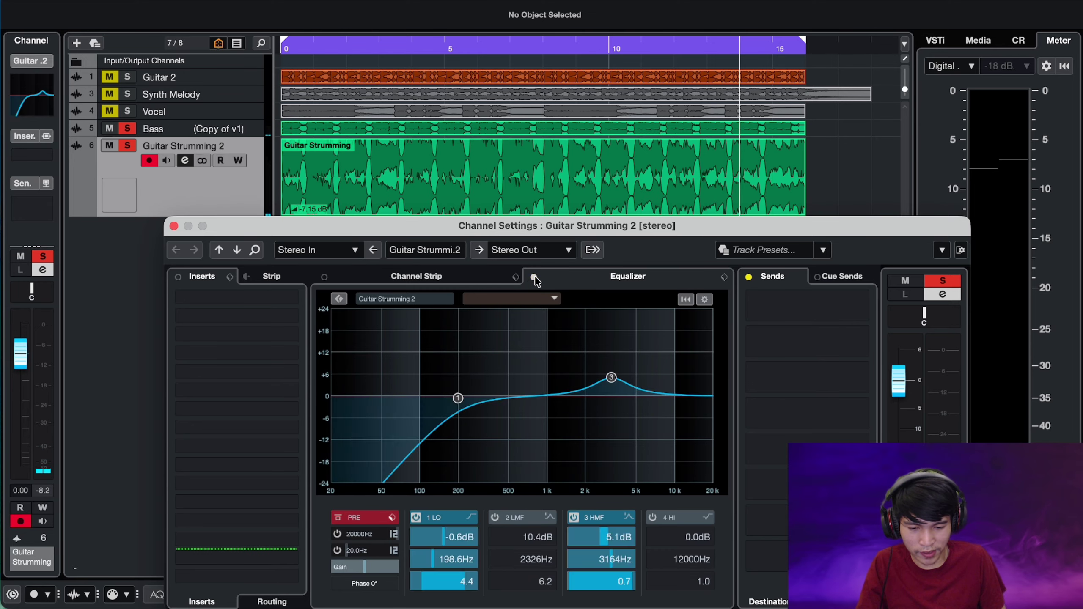